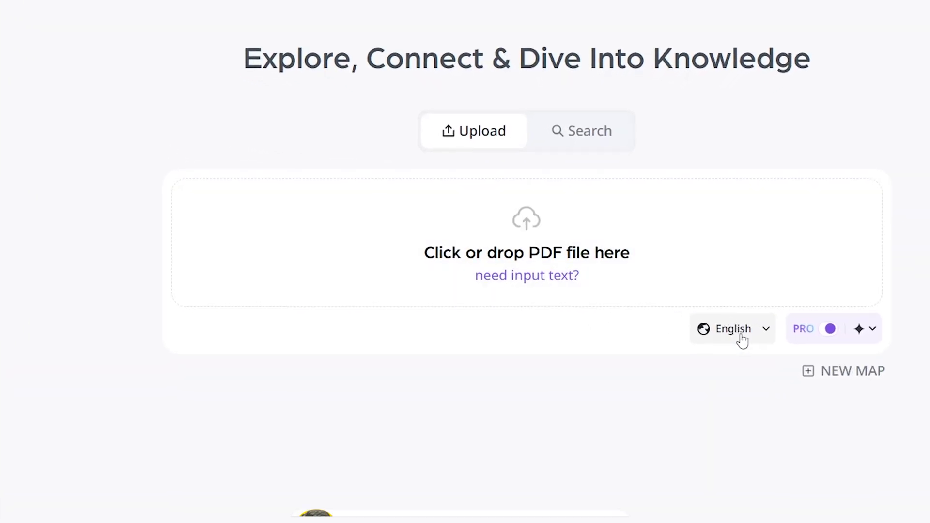
Step: After previewing output languages, switch the dashboard to Search mode using Academic papers as the source
click(742, 340)
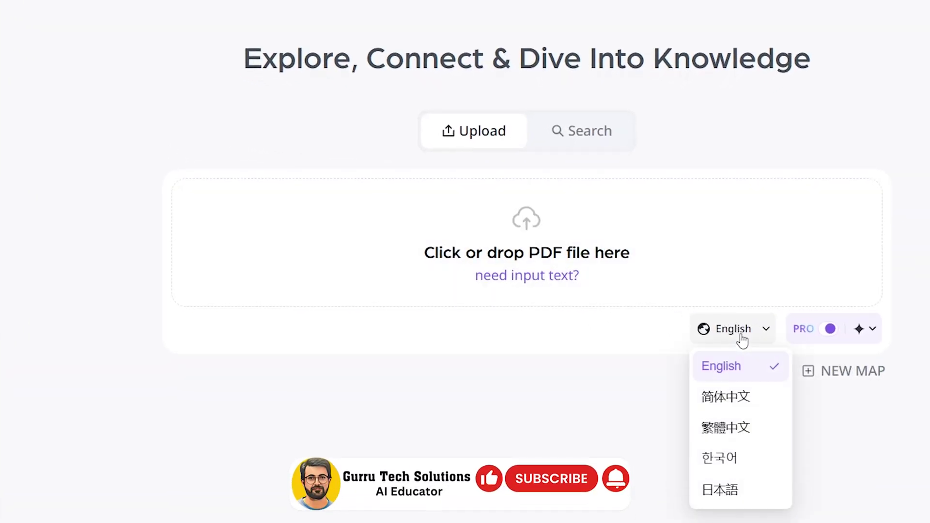
click(742, 341)
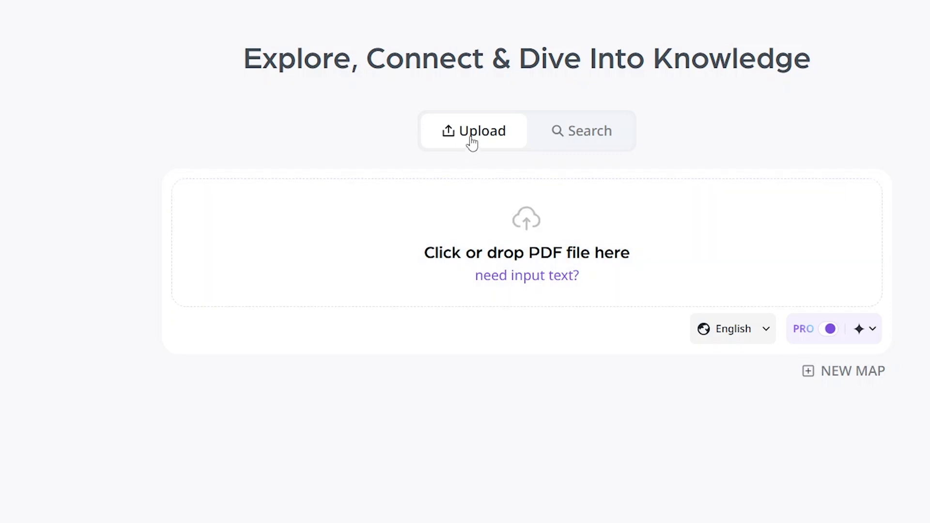
click(567, 136)
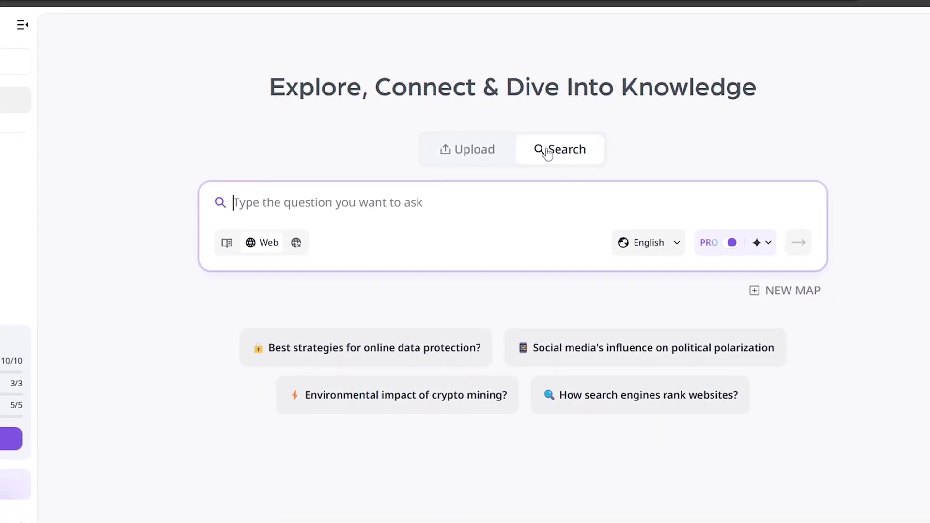
click(299, 244)
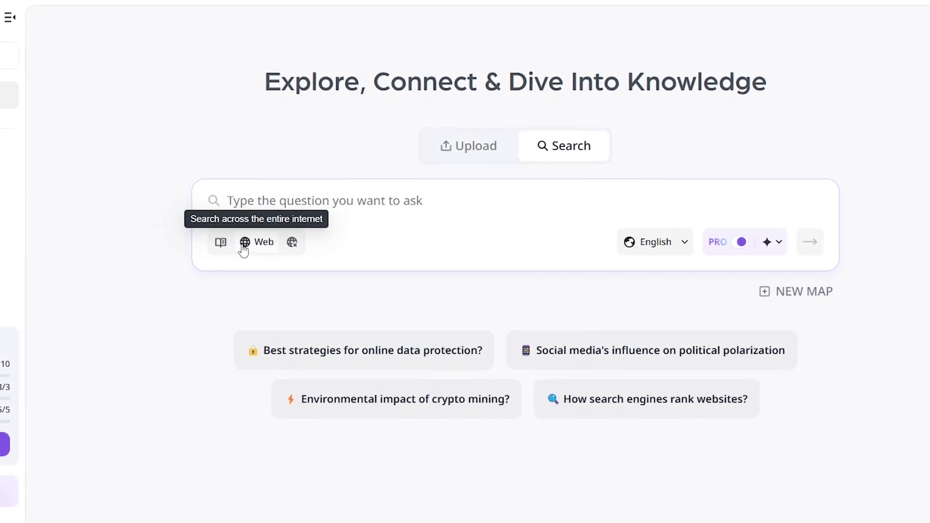
click(213, 242)
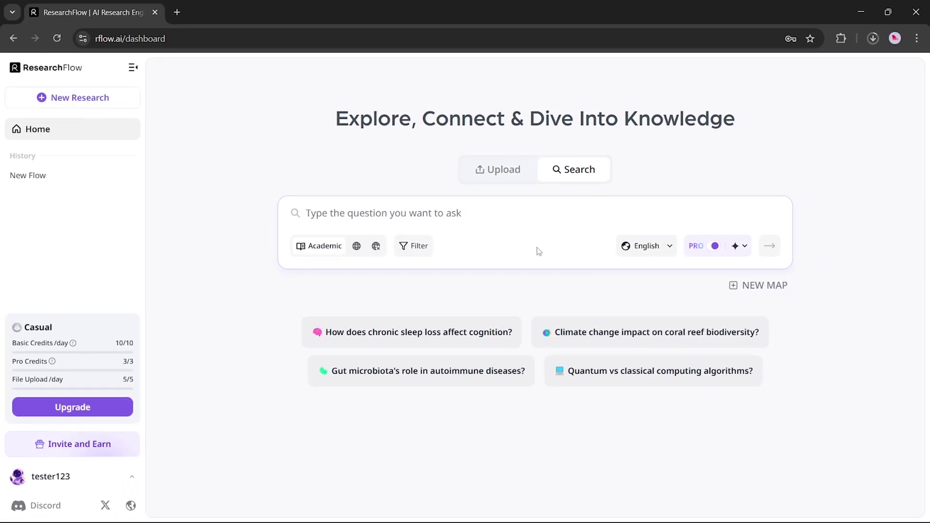
click(121, 100)
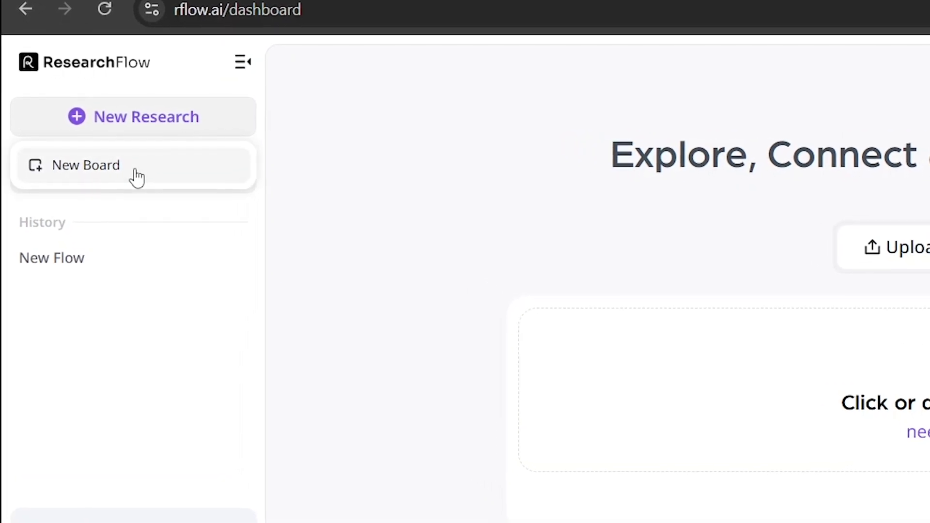
Step: Create the blank New Flow board and review its APA 7 citation style options
click(137, 177)
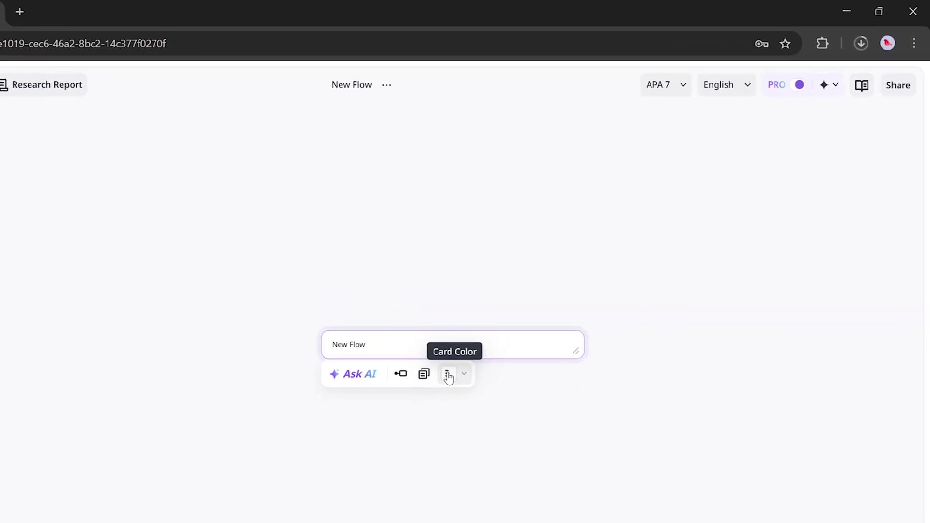
click(707, 75)
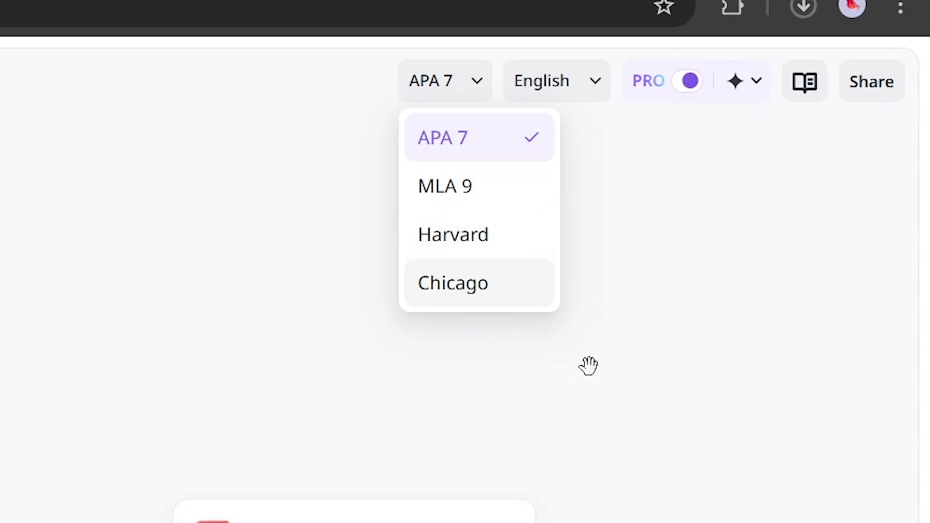
click(581, 87)
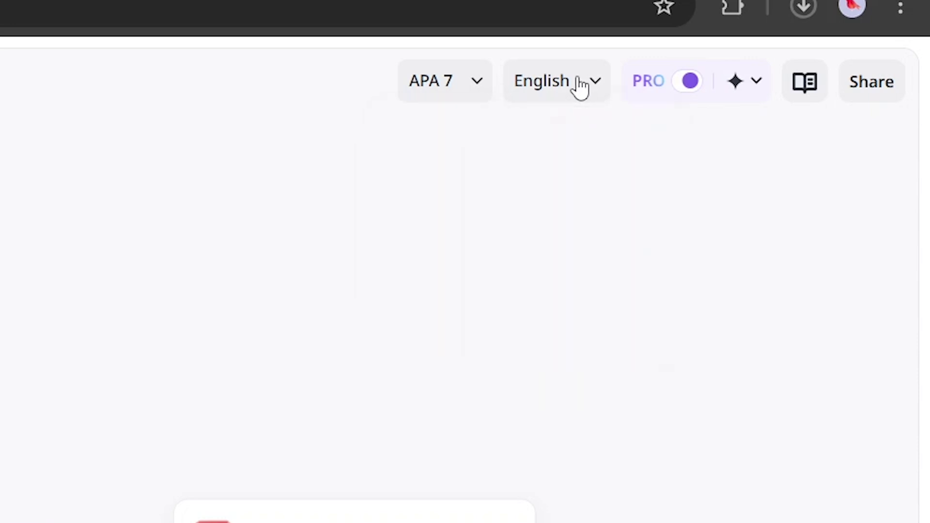
Step: Check the AI model list, then open the Academic Search panel and its filters
click(743, 92)
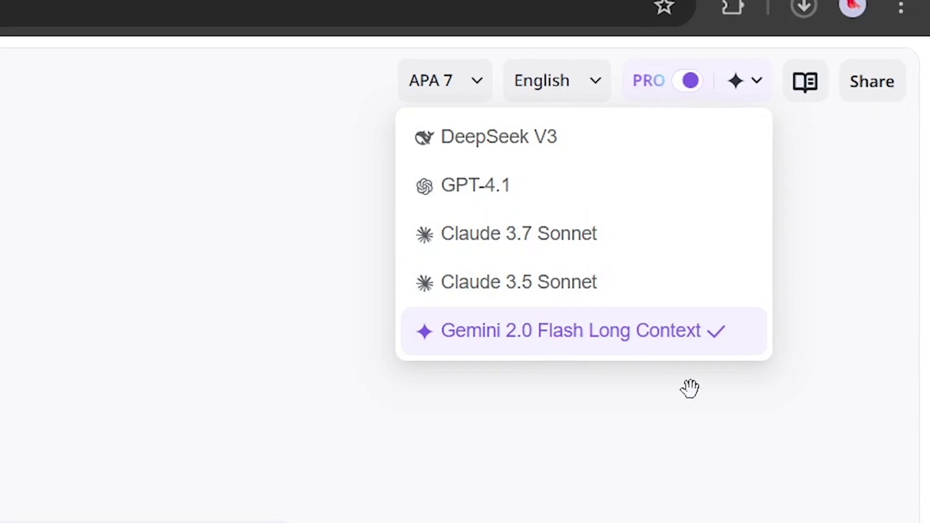
click(725, 375)
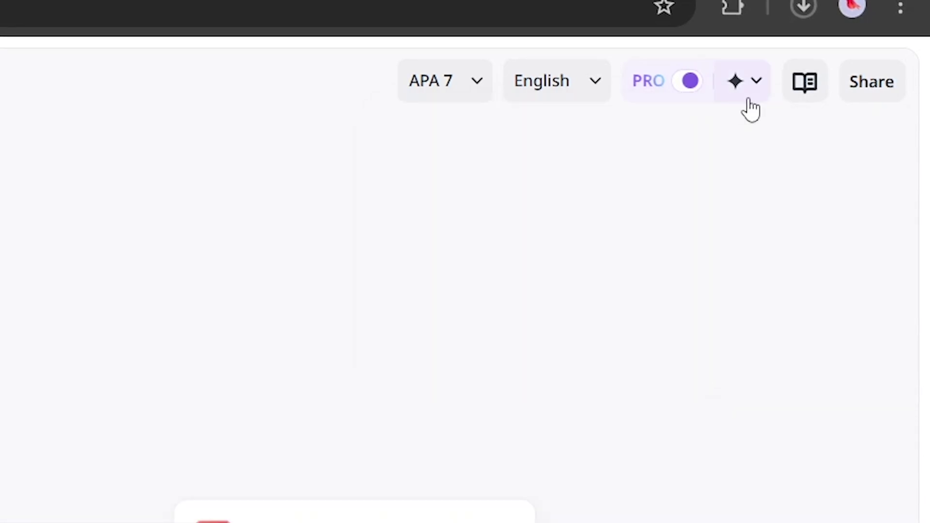
click(853, 94)
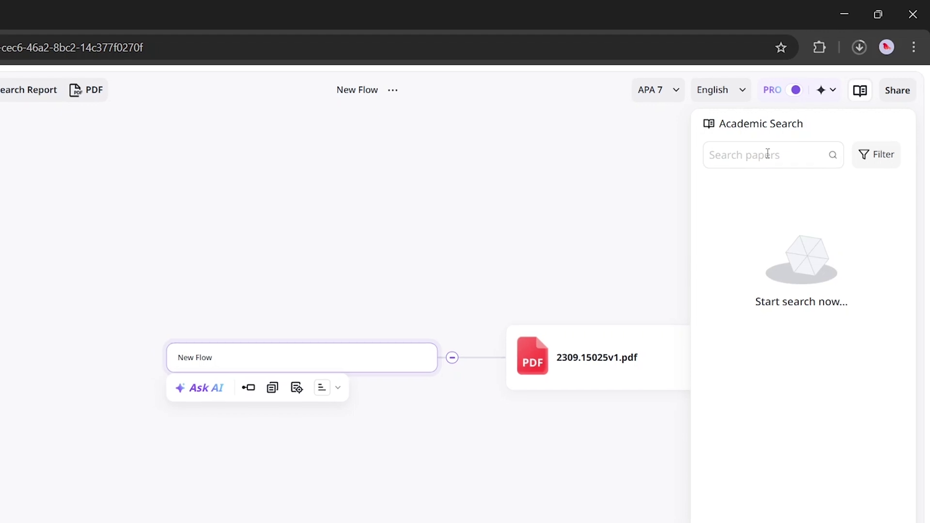
click(873, 131)
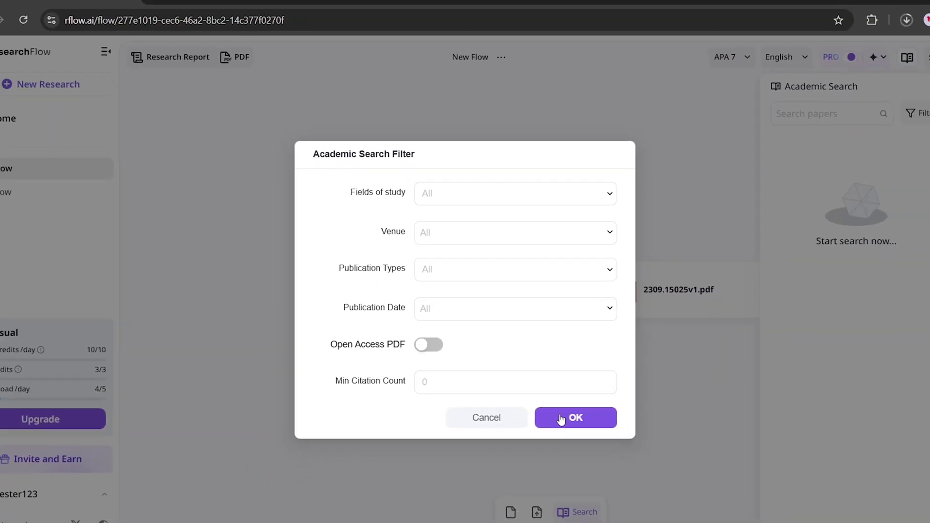
Step: Cancel the search filters unchanged, check the Share options, and bring up the PDF file picker
click(587, 455)
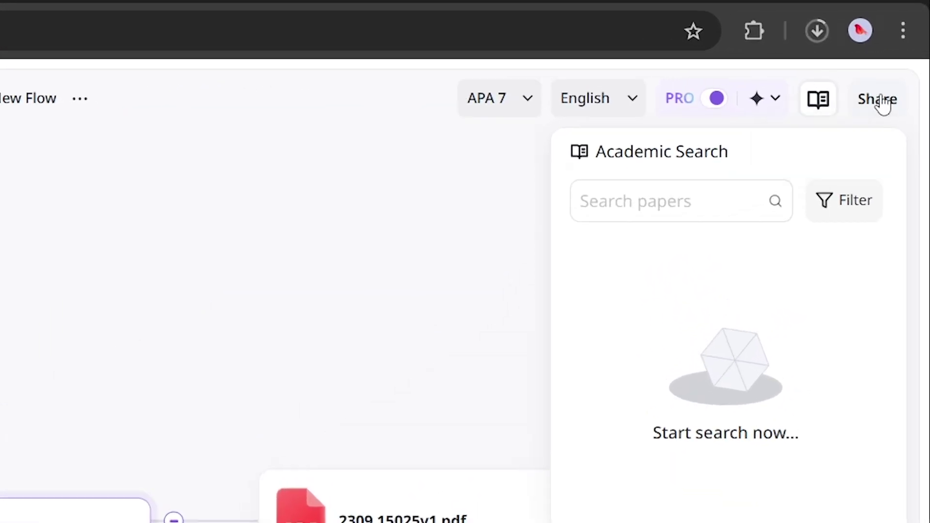
click(878, 105)
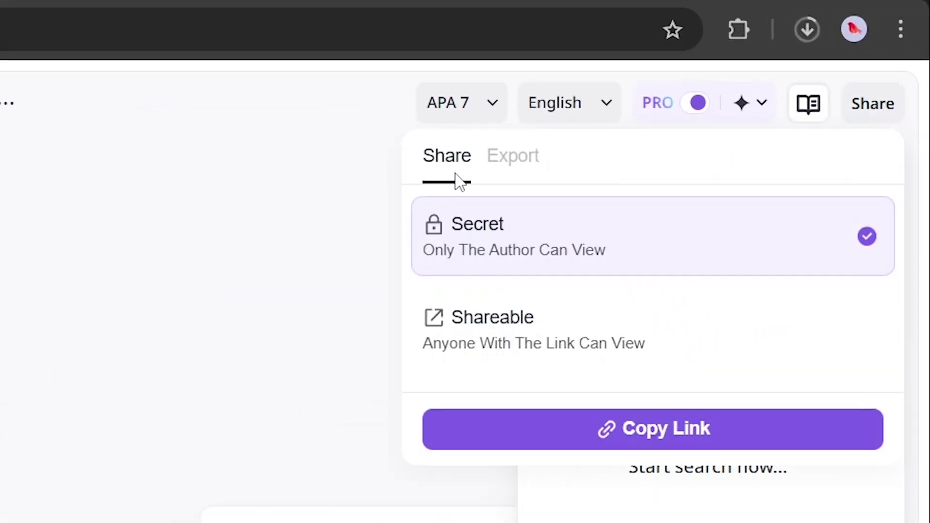
click(531, 493)
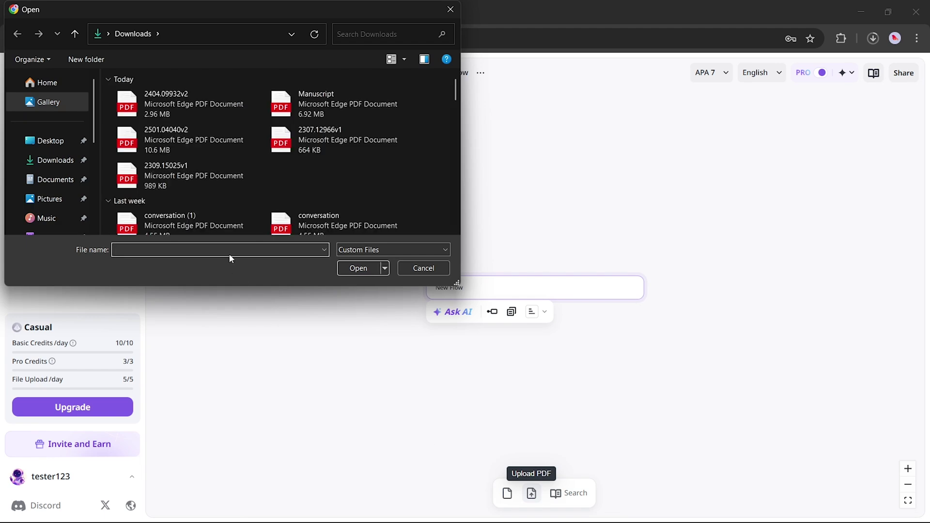
Step: Upload 2309.15025v1 from Downloads onto the New Flow board
click(193, 175)
click(358, 269)
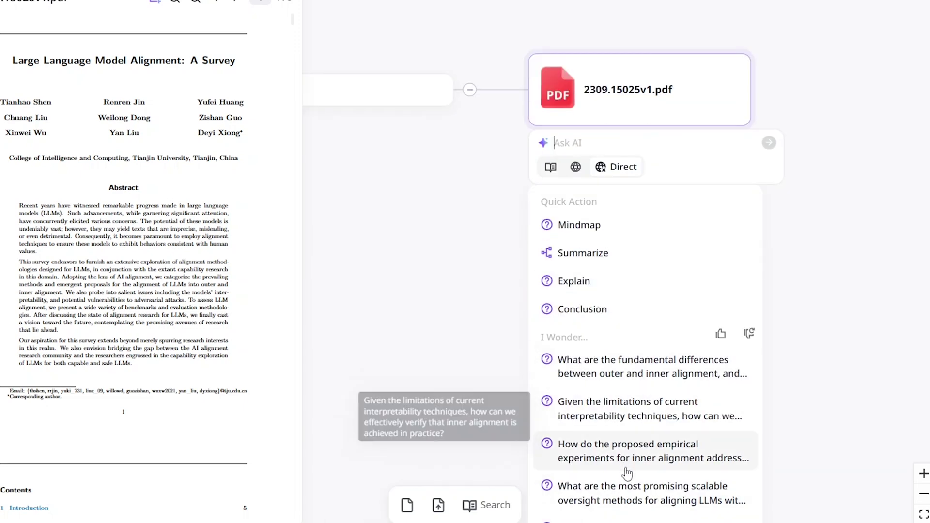
scroll(623, 467, down, 3)
scroll(621, 405, up, 3)
scroll(618, 402, up, 3)
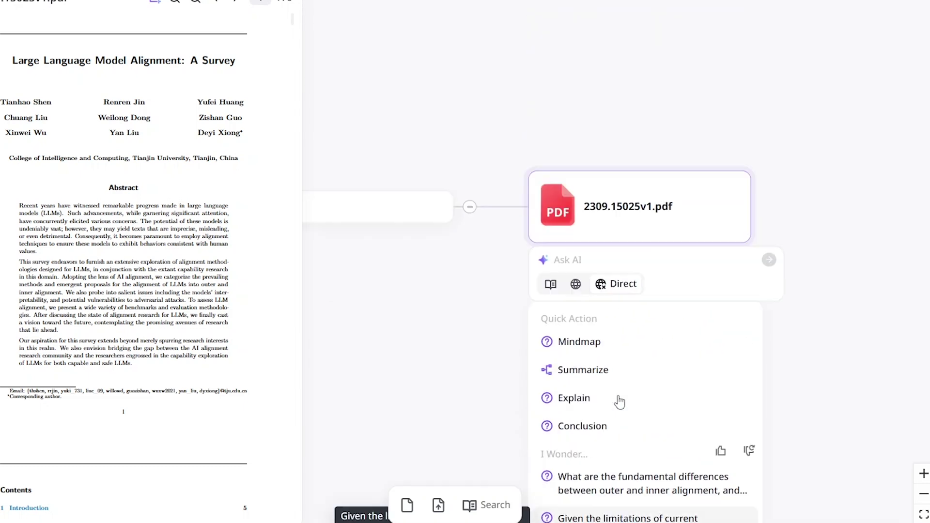
Step: Generate a mind map from the PDF and select the title and Why LLM Alignment? cards
click(611, 342)
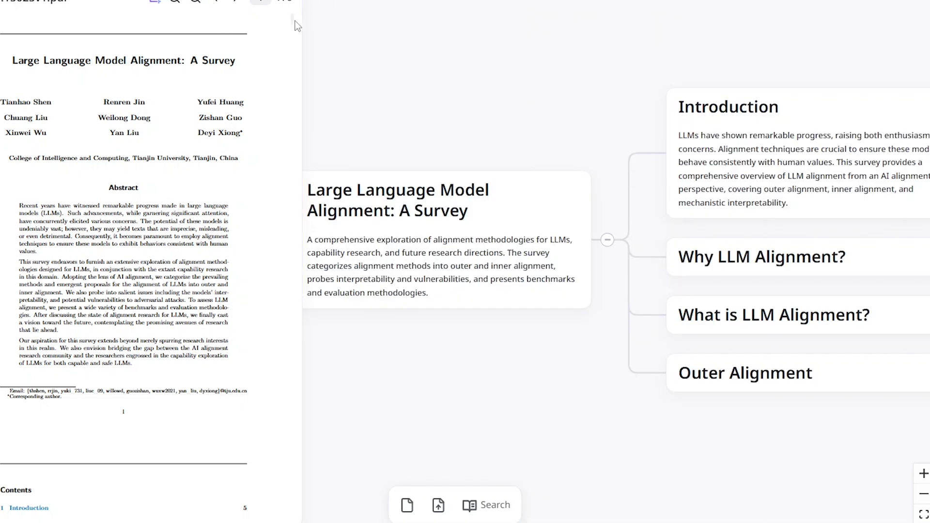
click(159, 6)
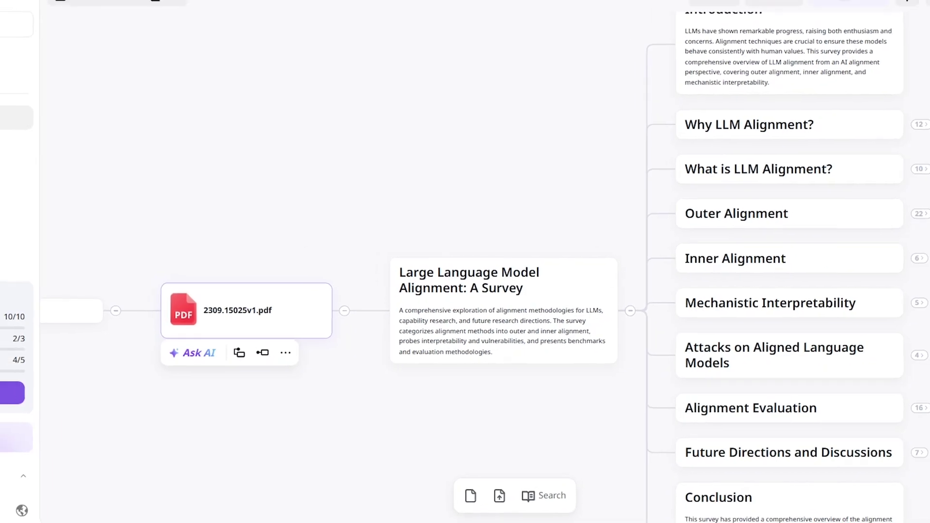
click(514, 236)
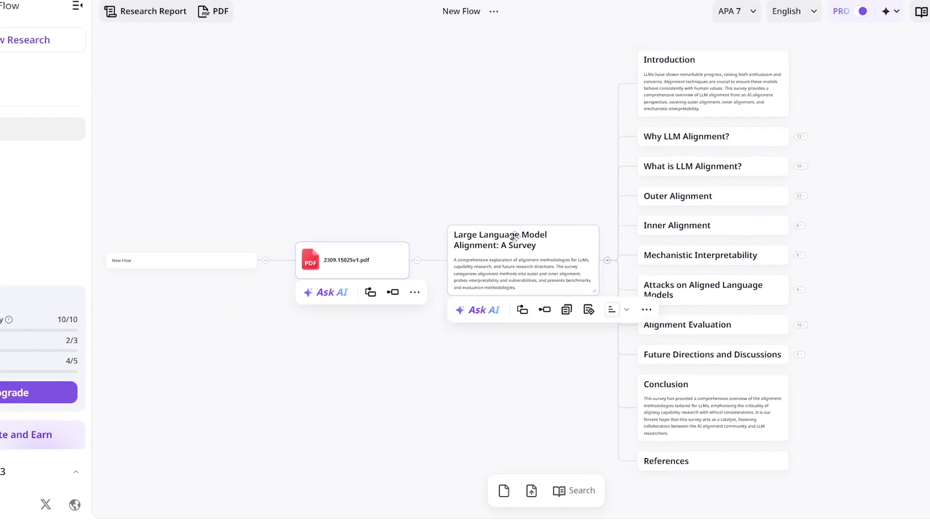
click(689, 144)
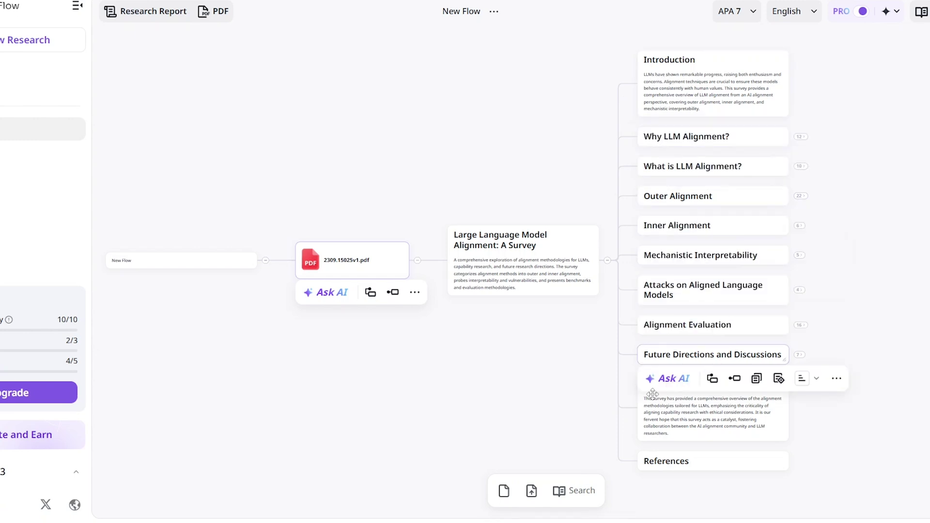
Step: Expand the Why LLM Alignment? branch of the mind map
scroll(829, 247, up, 3)
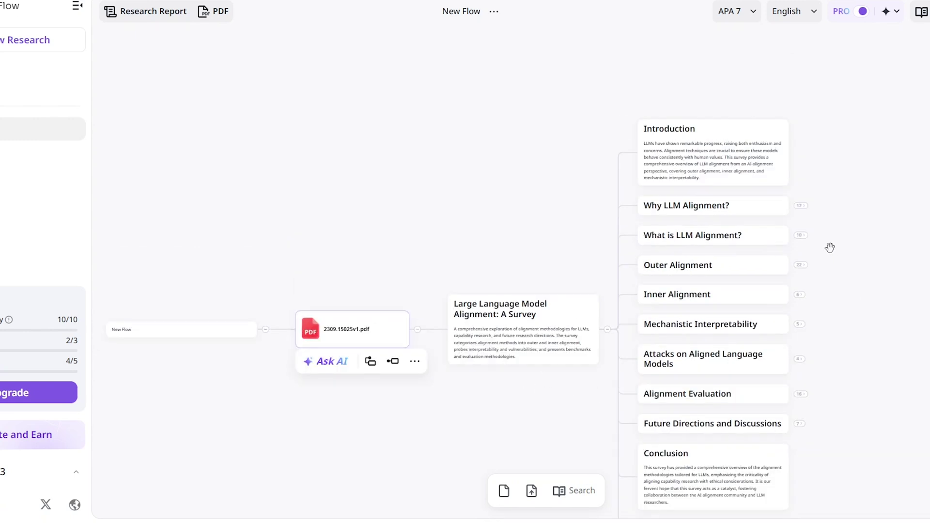
scroll(536, 257, up, 3)
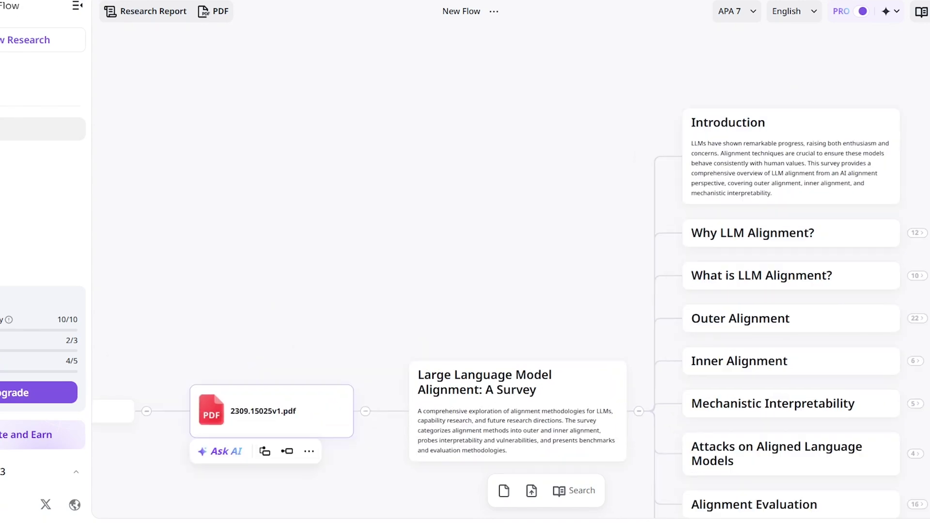
scroll(838, 235, down, 3)
scroll(838, 235, right, 3)
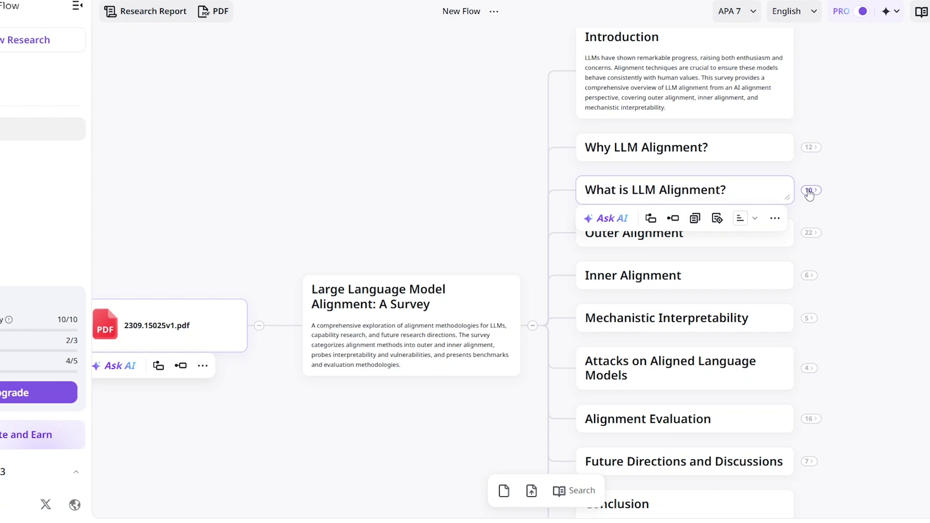
click(811, 148)
Step: Tint the Malicious Uses card lavender
drag(774, 200, 614, 180)
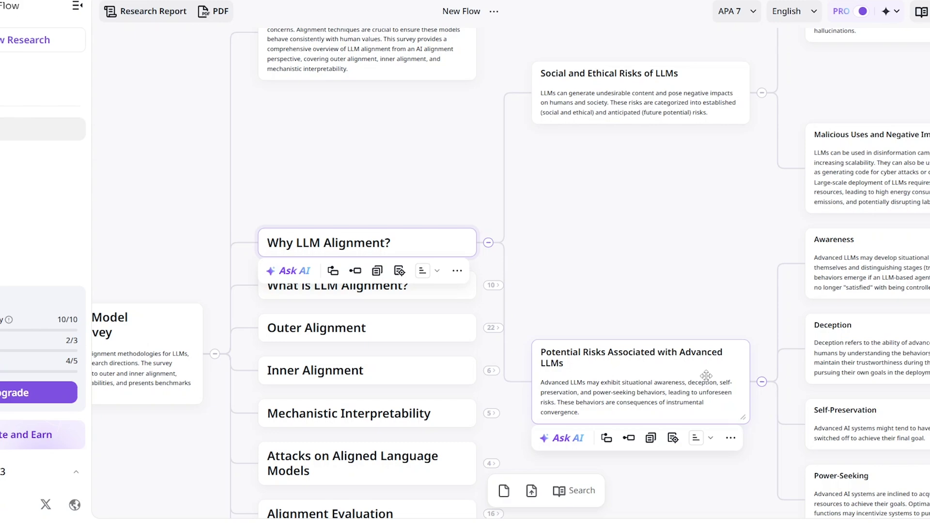
drag(707, 204, 654, 240)
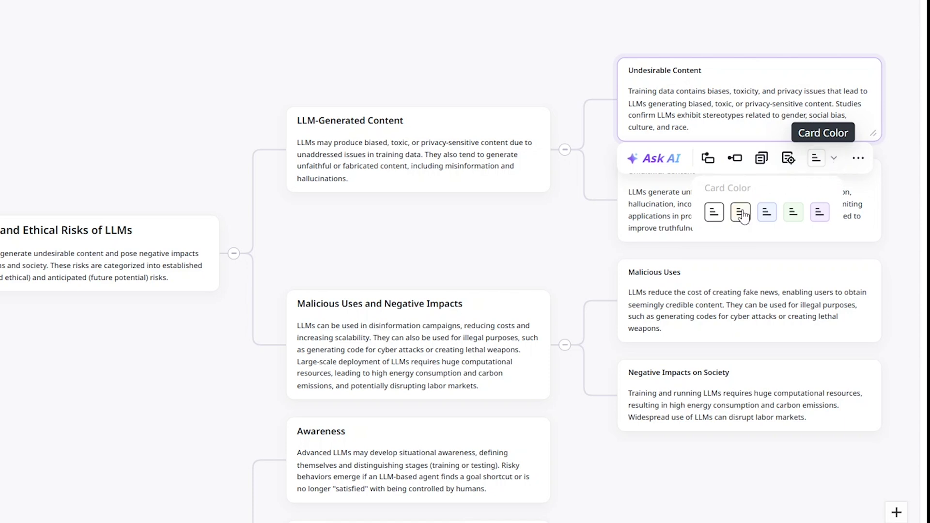
mouse_move(748, 301)
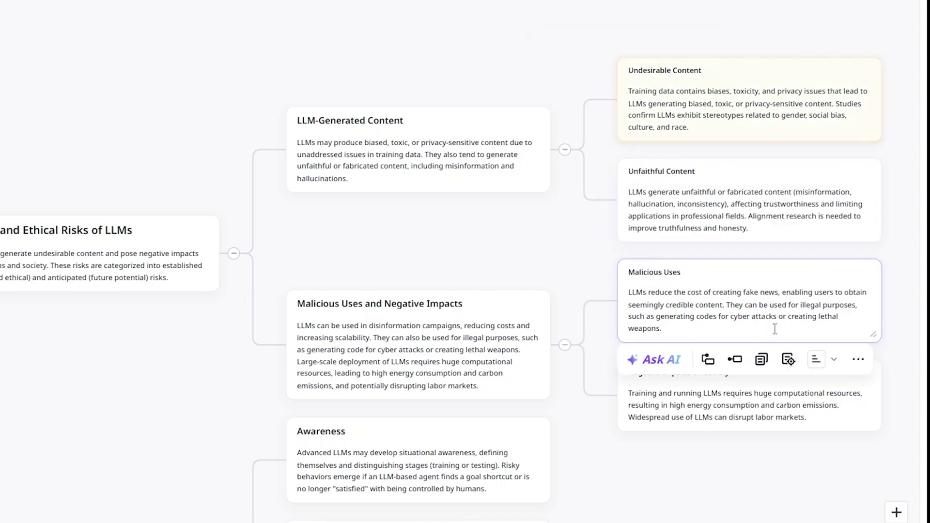
click(836, 359)
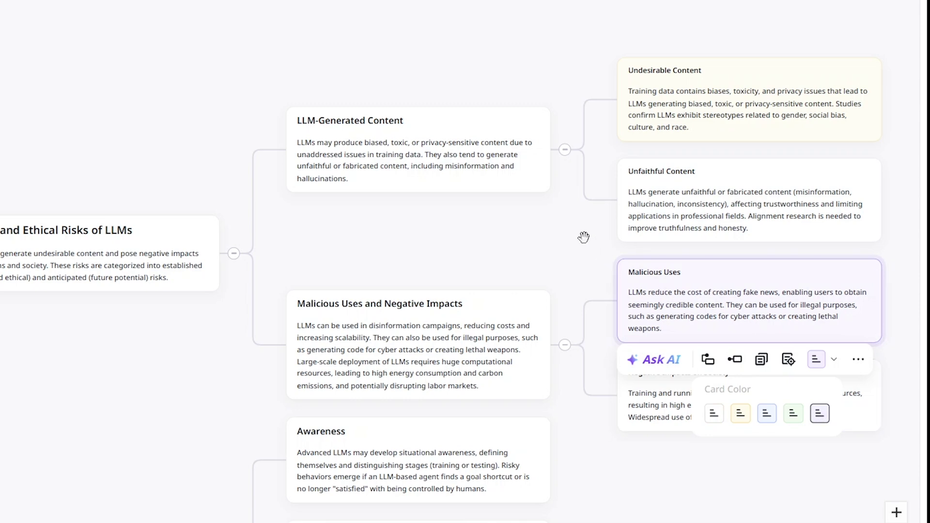
click(757, 263)
Step: Trace the Unfaithful Content card back to its source passage in the PDF
click(761, 173)
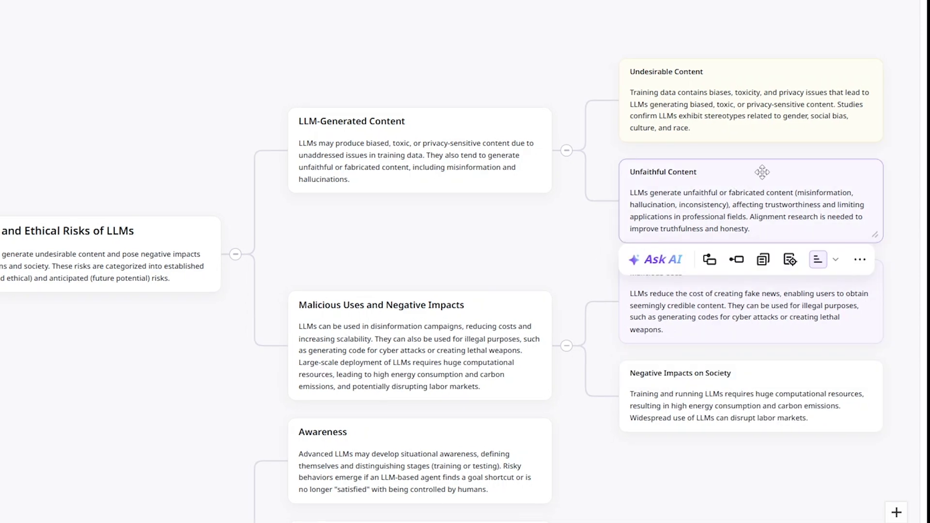
click(840, 106)
click(794, 213)
click(790, 260)
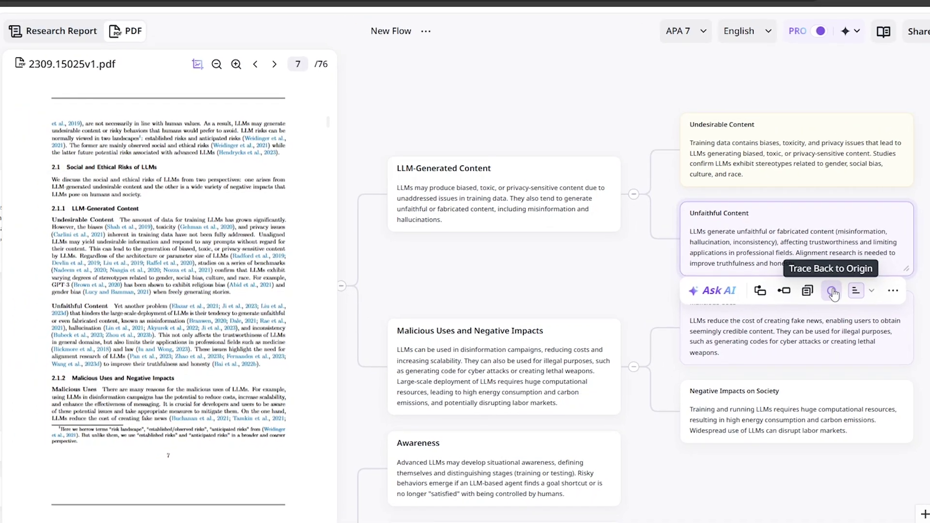
Step: Zoom in on the PDF page and select the Negative Impacts on Society card
click(236, 65)
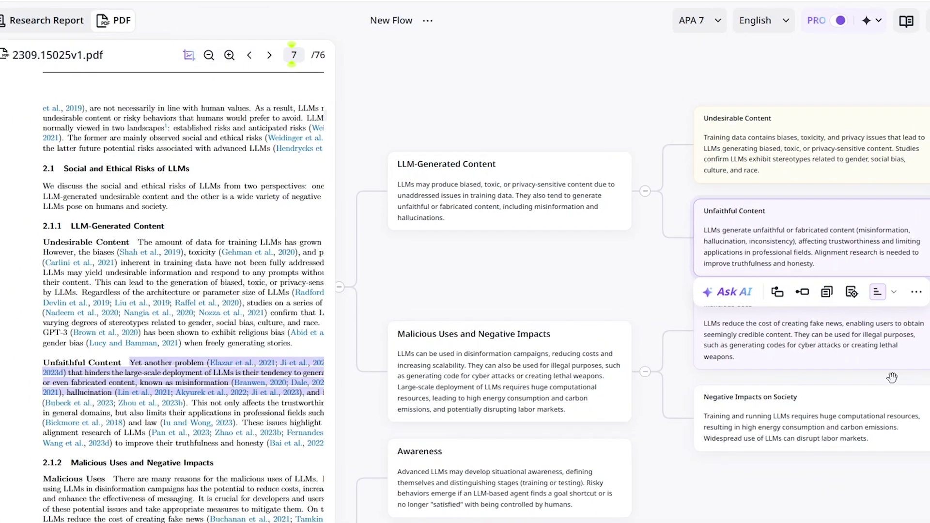
click(871, 409)
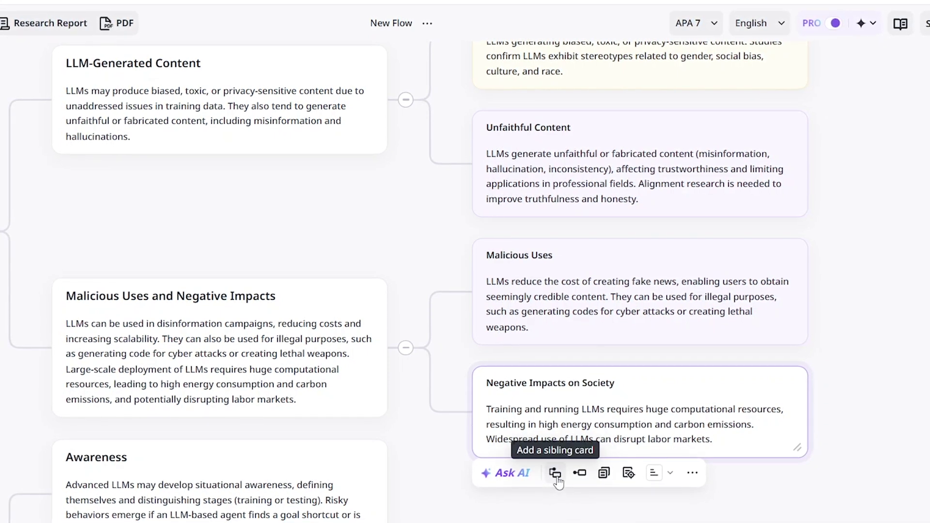
Step: Give Negative Impacts on Society a blank sibling and a 'negative impact' child card, then reopen the PDF
click(555, 475)
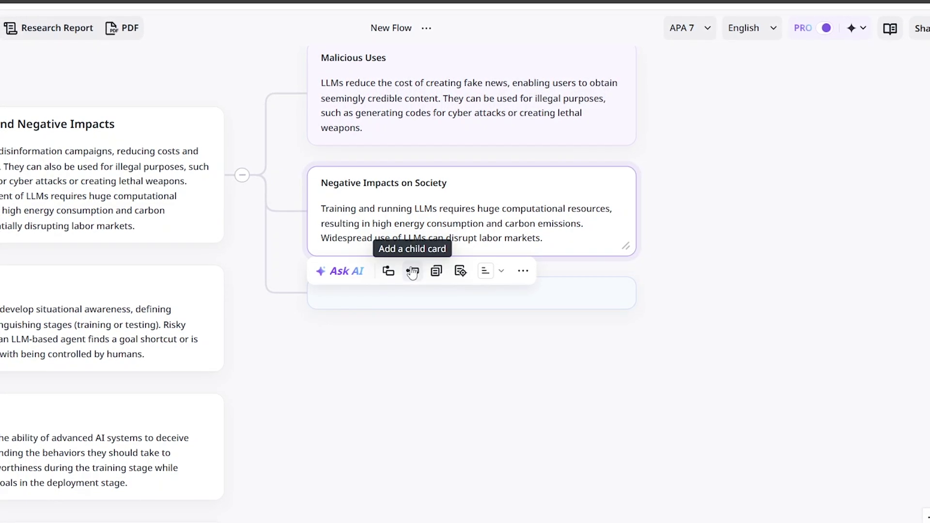
click(412, 271)
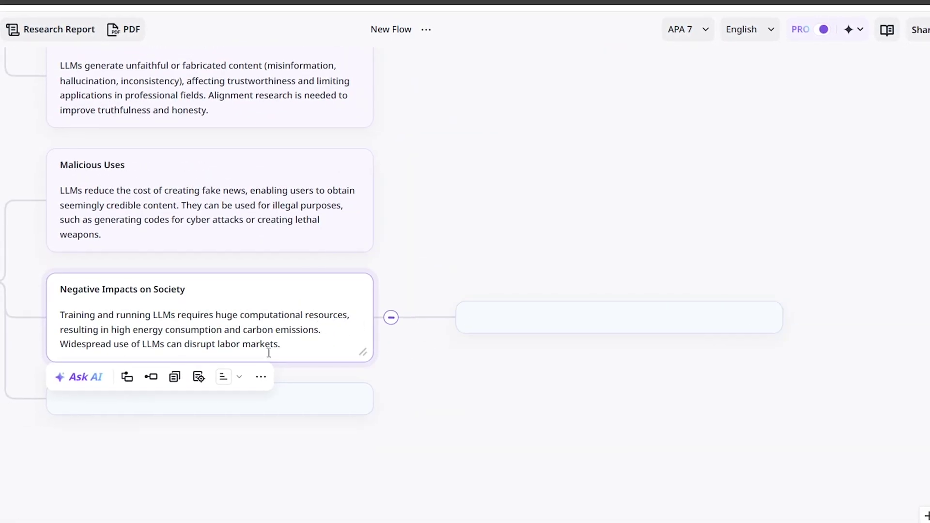
drag(341, 485, 464, 464)
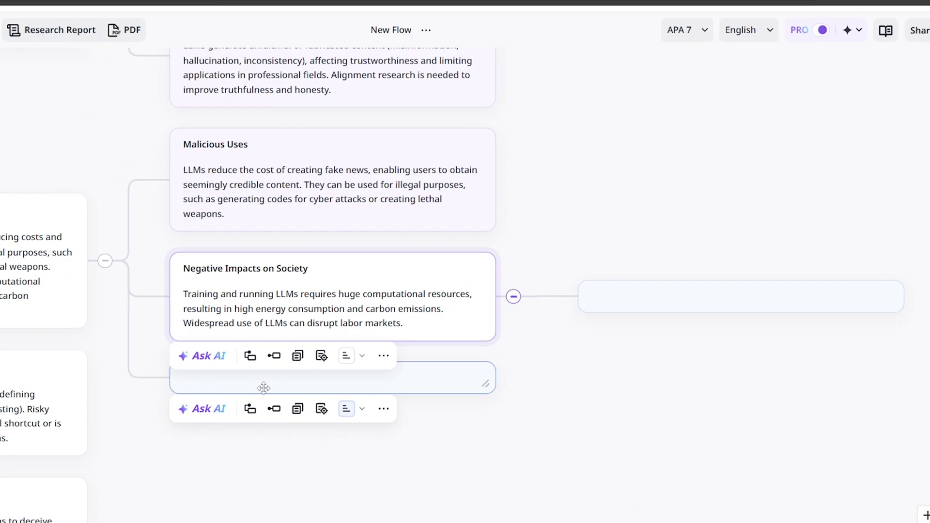
click(619, 303)
text(ive im)
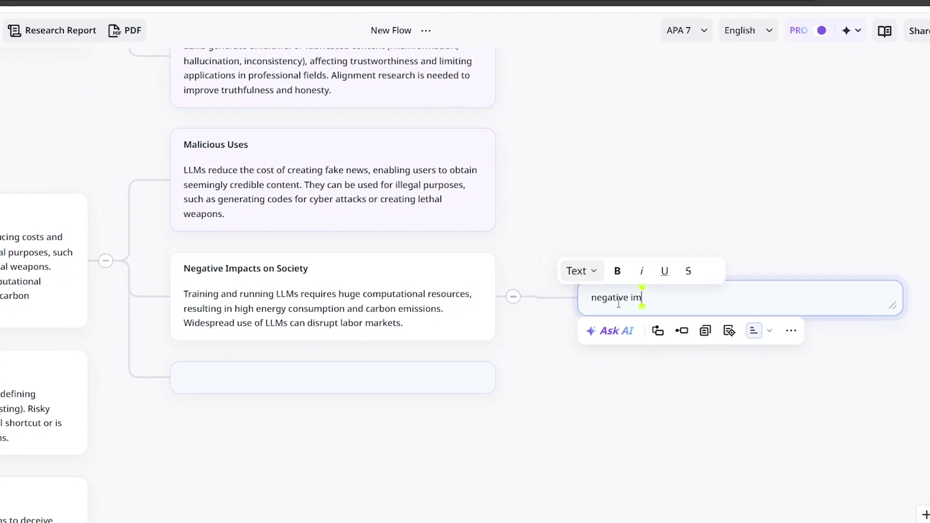
text(pact on society)
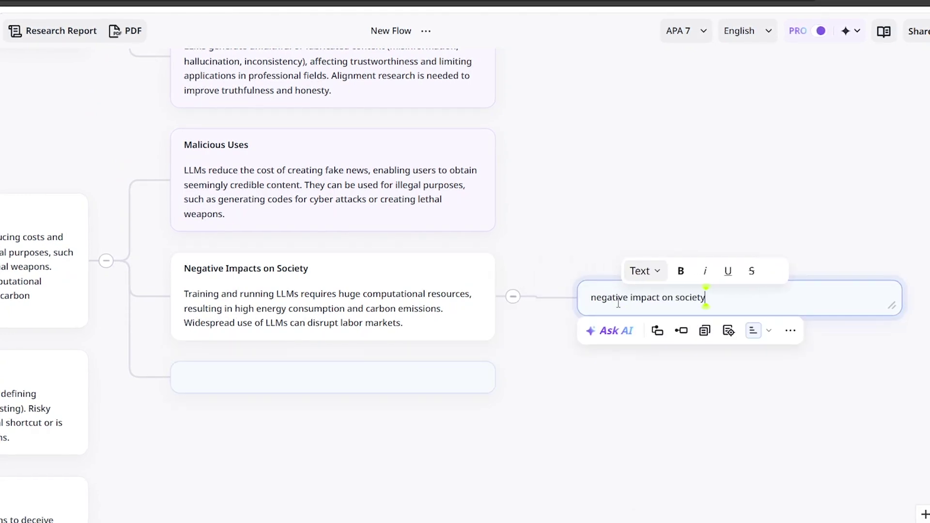
click(639, 390)
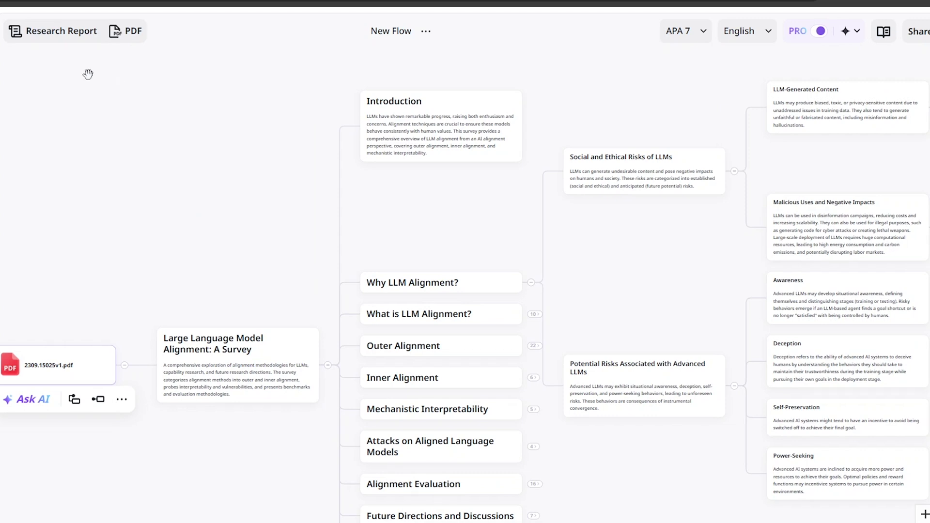
click(125, 31)
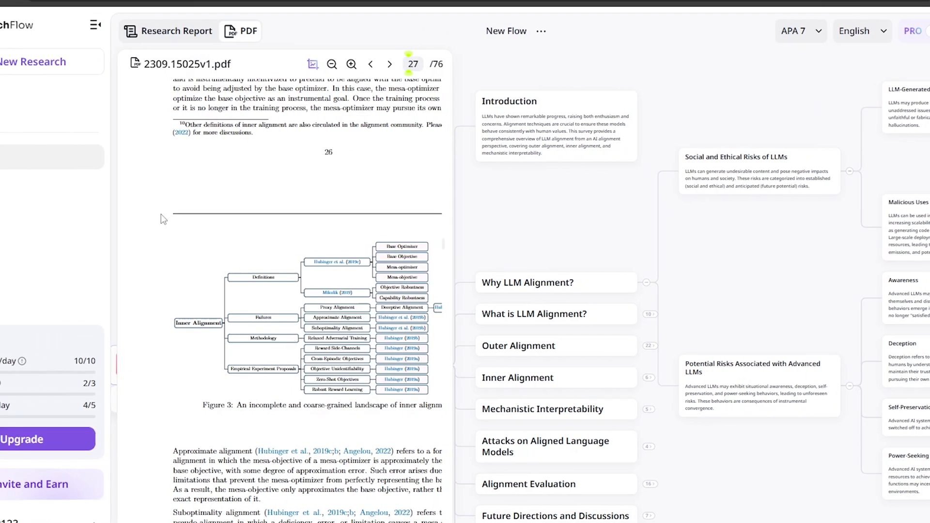
Step: Graph-Shot the inner-alignment figure on page 27 and summarize it onto the map
click(311, 64)
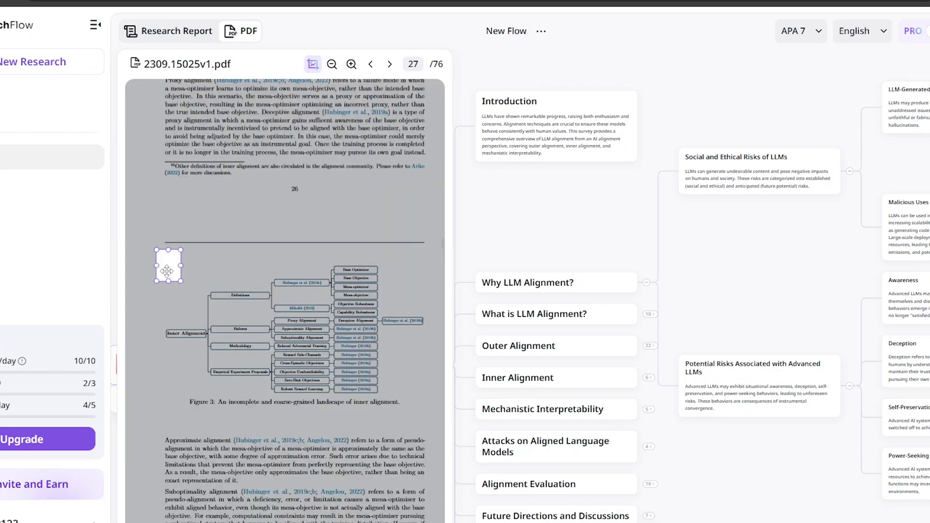
mouse_move(157, 250)
mouse_down()
mouse_move(181, 281)
mouse_move(438, 417)
mouse_up()
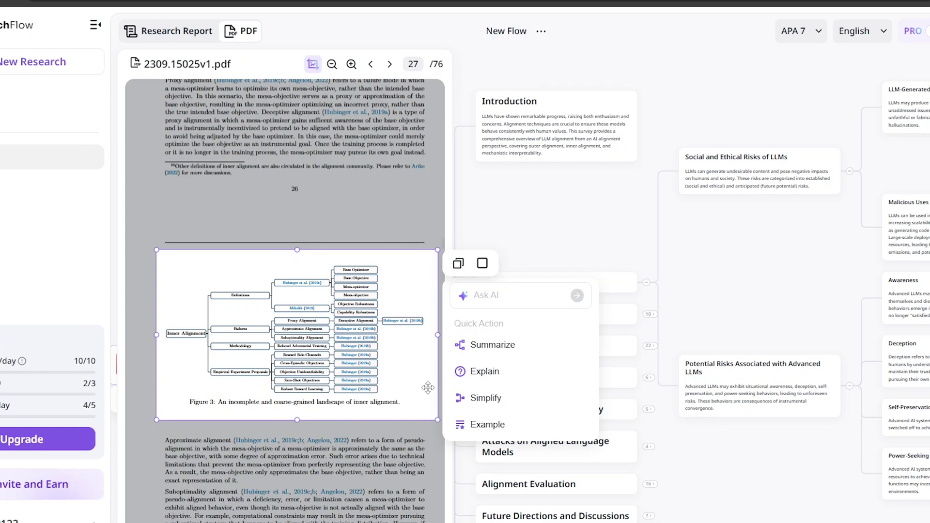
click(477, 344)
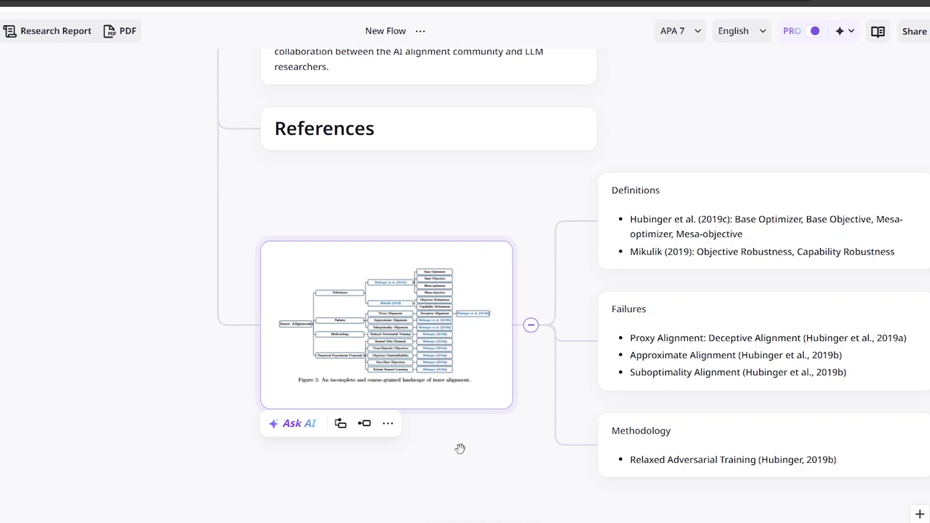
drag(454, 459, 440, 452)
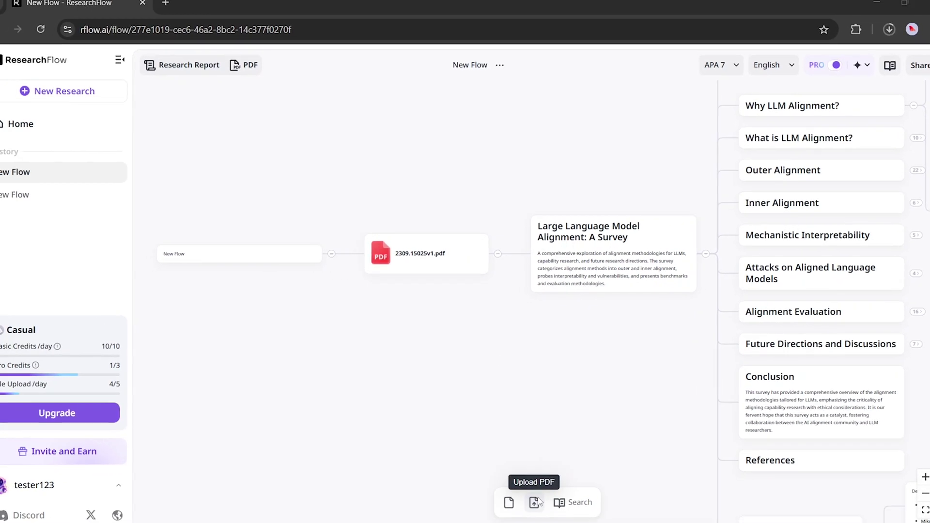
Step: Upload the 2404.09932v2.pdf paper and attach it after 2501.04040v2.pdf
click(533, 502)
click(357, 268)
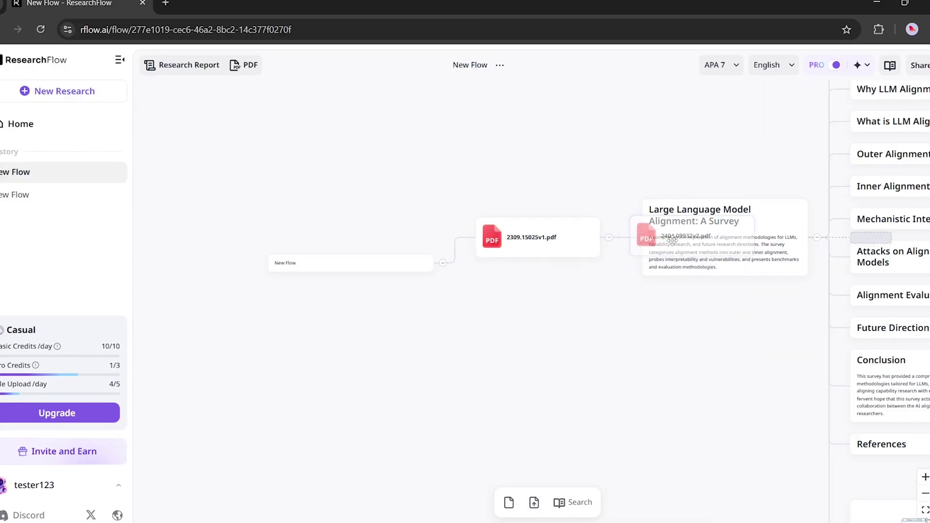
drag(514, 294, 521, 340)
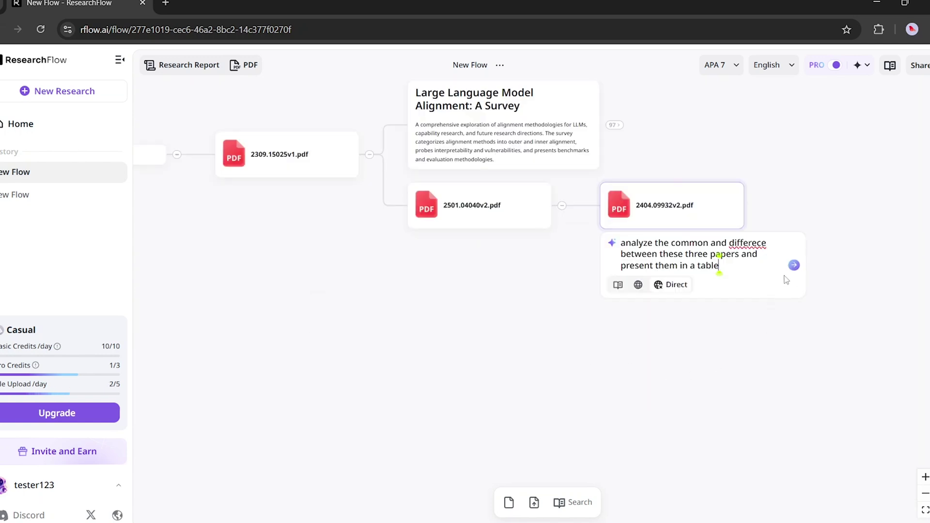
Step: Have AI compare the three papers in a table, then expand and frame the table
click(793, 267)
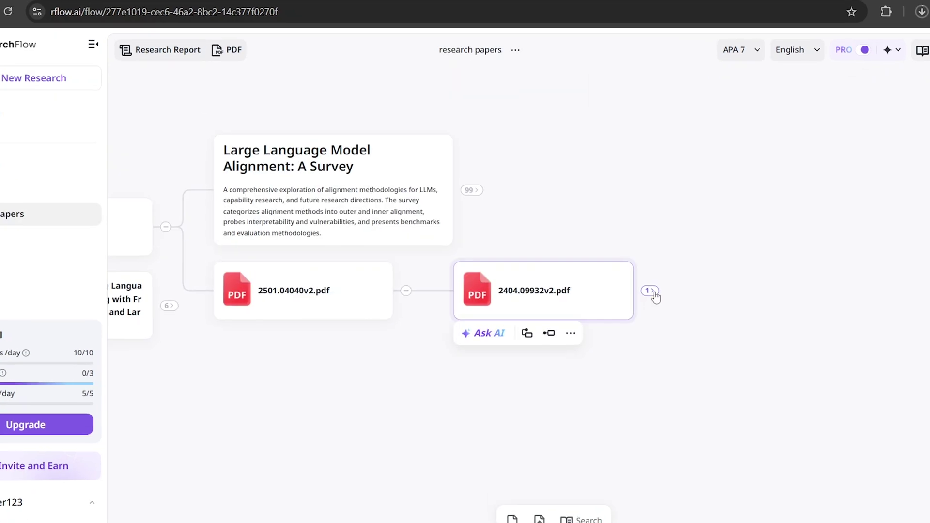
click(654, 294)
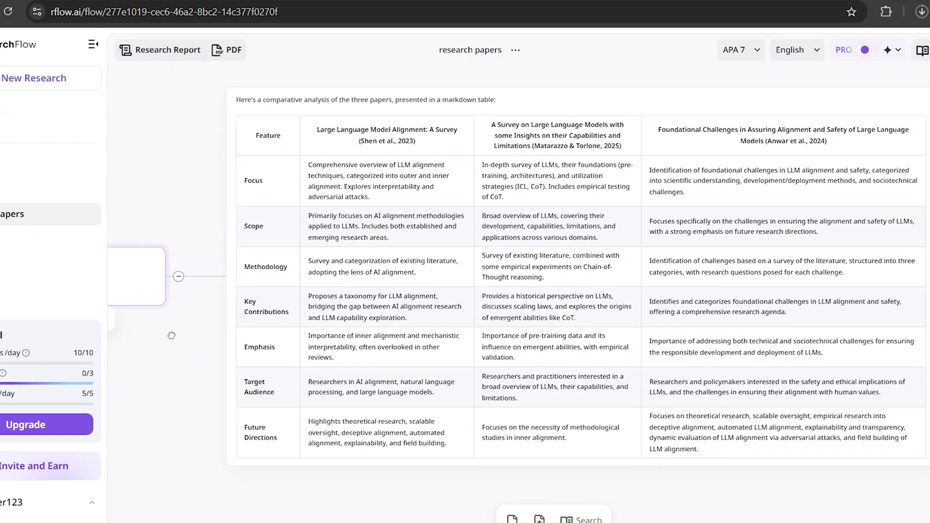
click(236, 241)
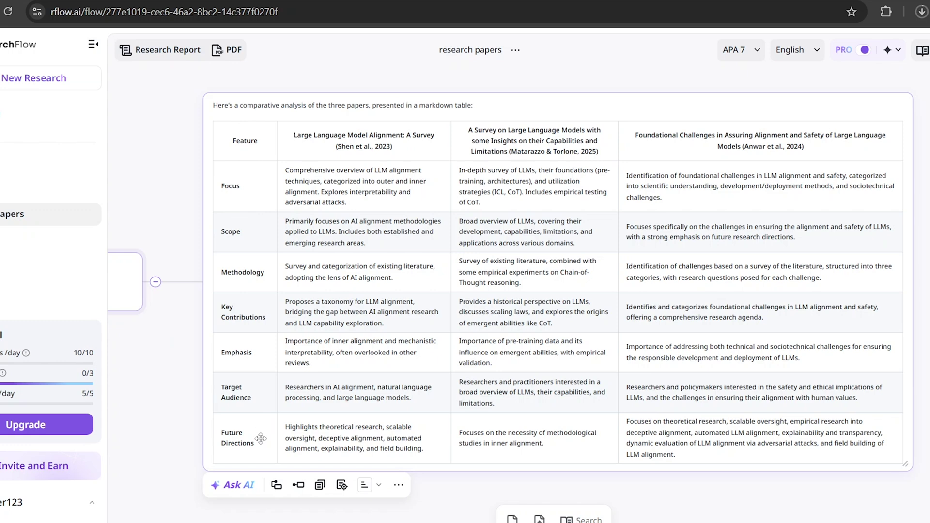
drag(450, 498, 431, 485)
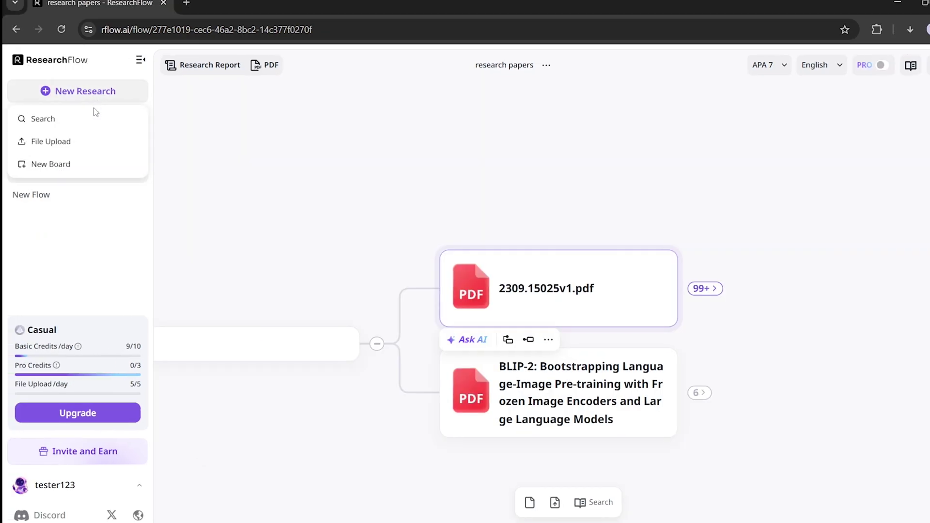
Step: Start a new blank board and add the BLIP-2 paper from academic search
click(84, 167)
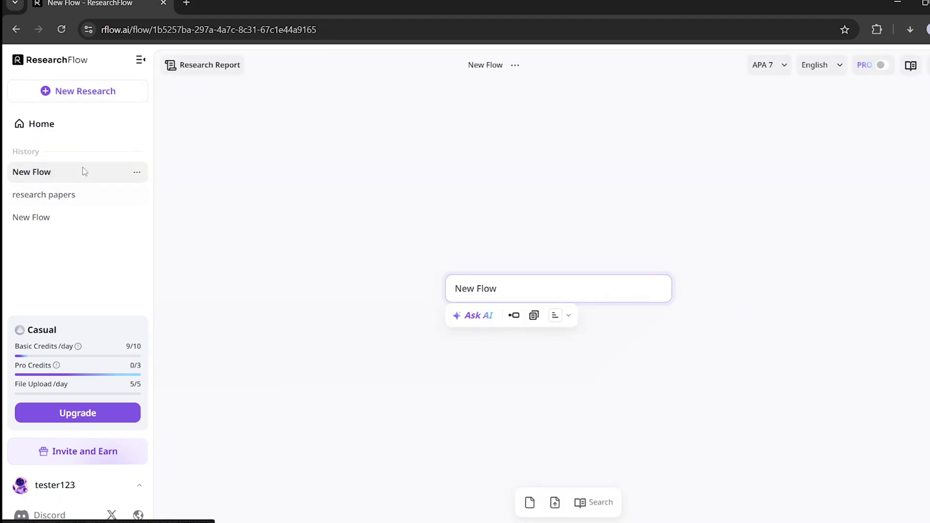
click(379, 314)
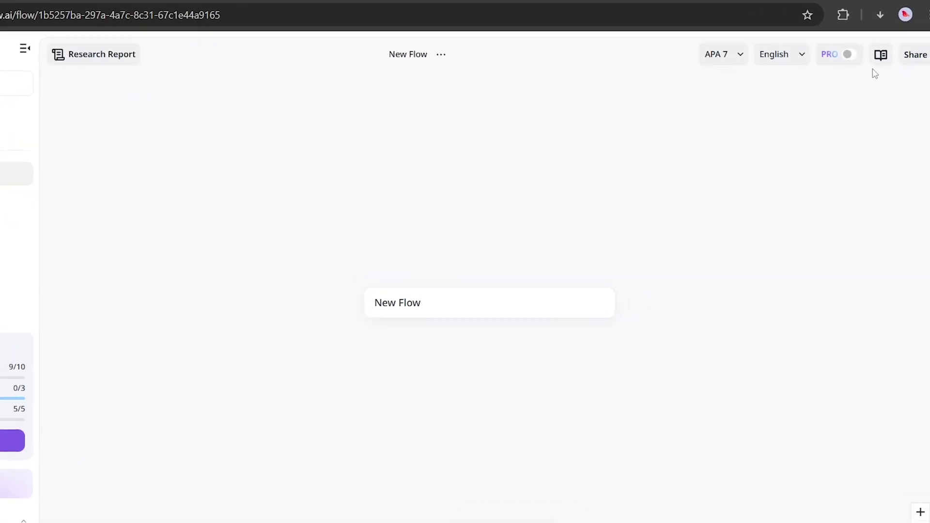
click(911, 64)
scroll(739, 371, down, 2)
click(737, 366)
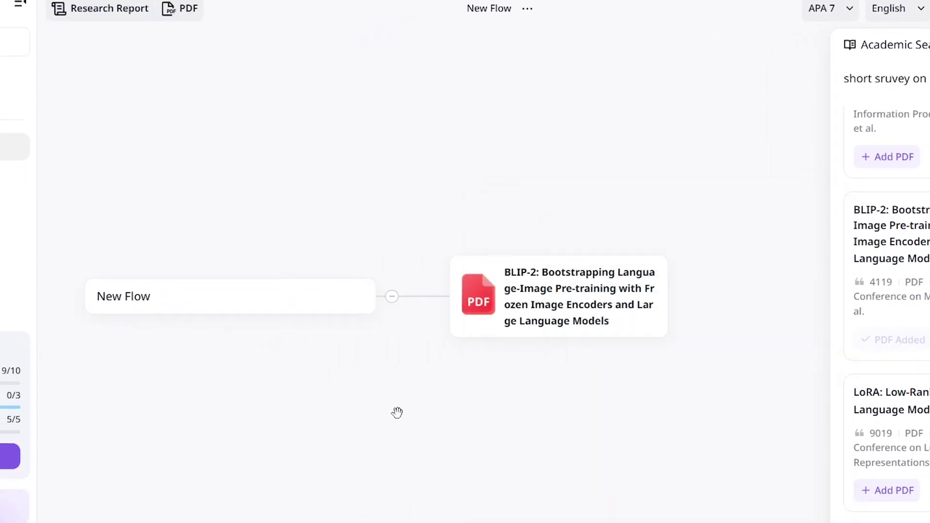
Step: Ask AI to summarize the BLIP-2 paper
click(491, 356)
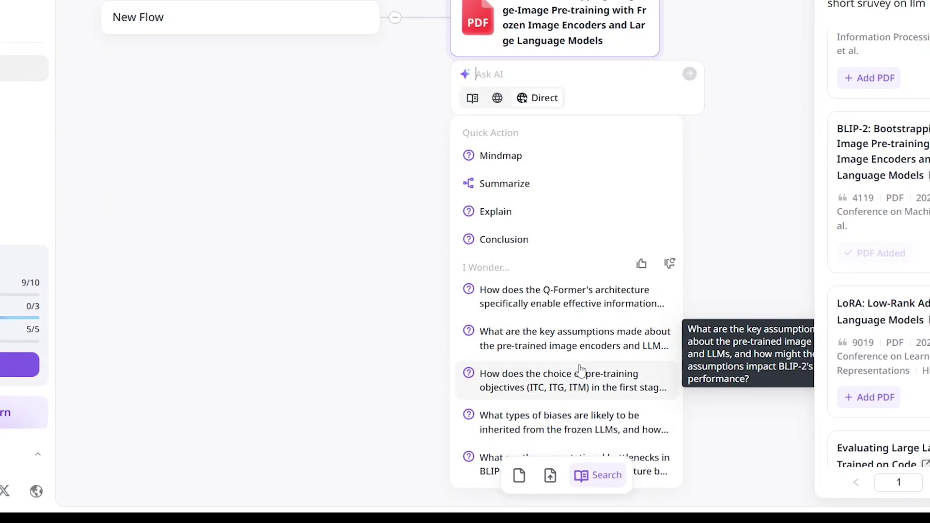
scroll(577, 361, up, 1)
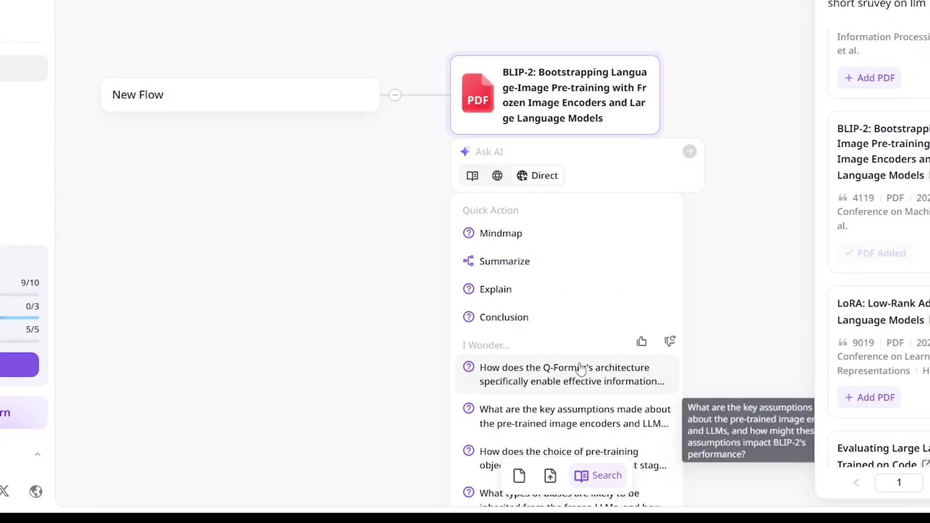
click(501, 271)
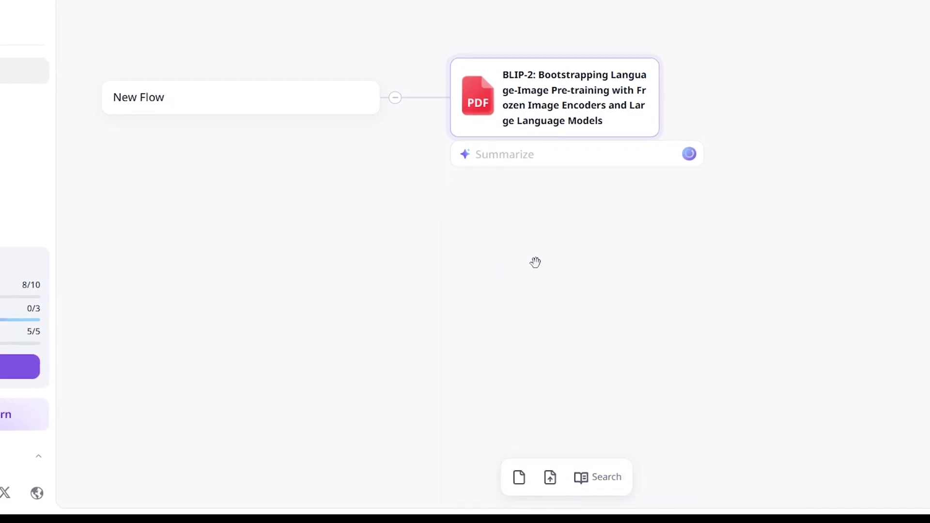
Step: Scroll through the BLIP-2 summary cards and ask AI to explain the paper
scroll(517, 231, up, 4)
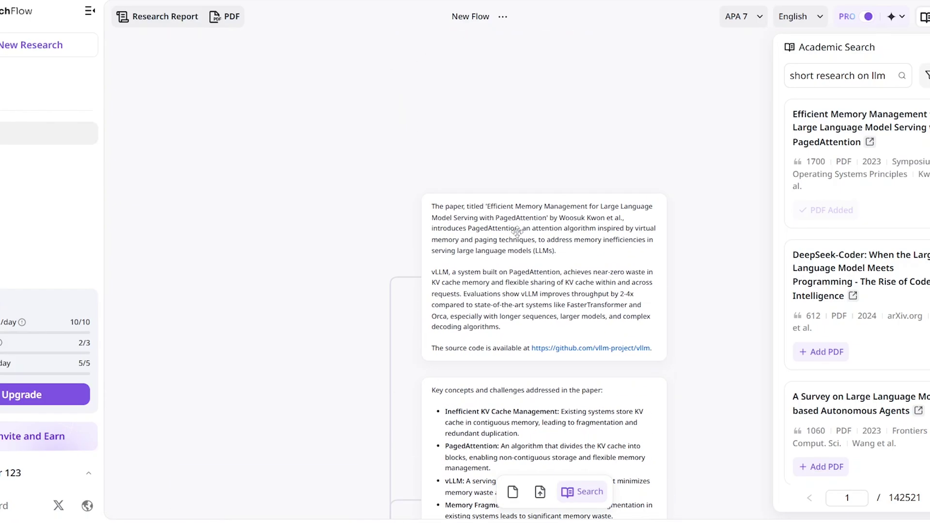
scroll(517, 231, down, 2)
scroll(517, 231, down, 3)
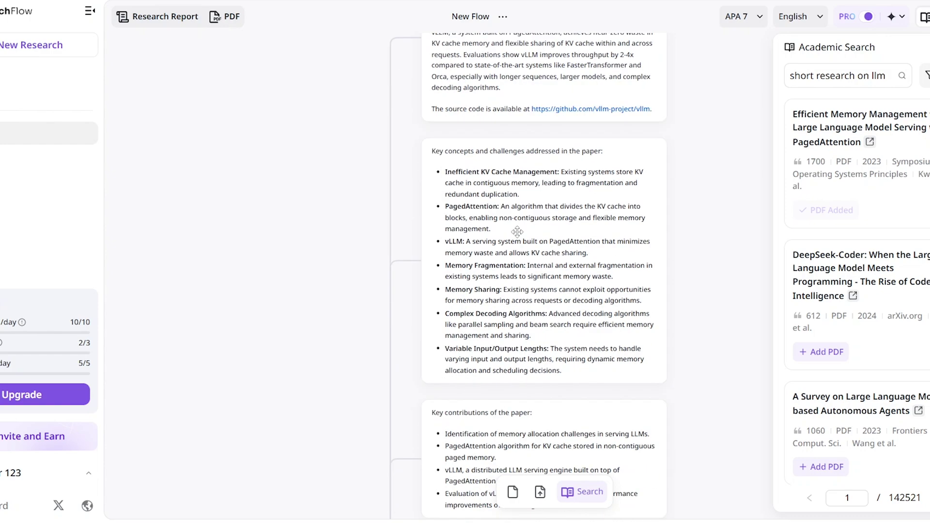
scroll(517, 232, down, 3)
scroll(517, 231, down, 4)
scroll(517, 232, down, 2)
scroll(517, 231, down, 3)
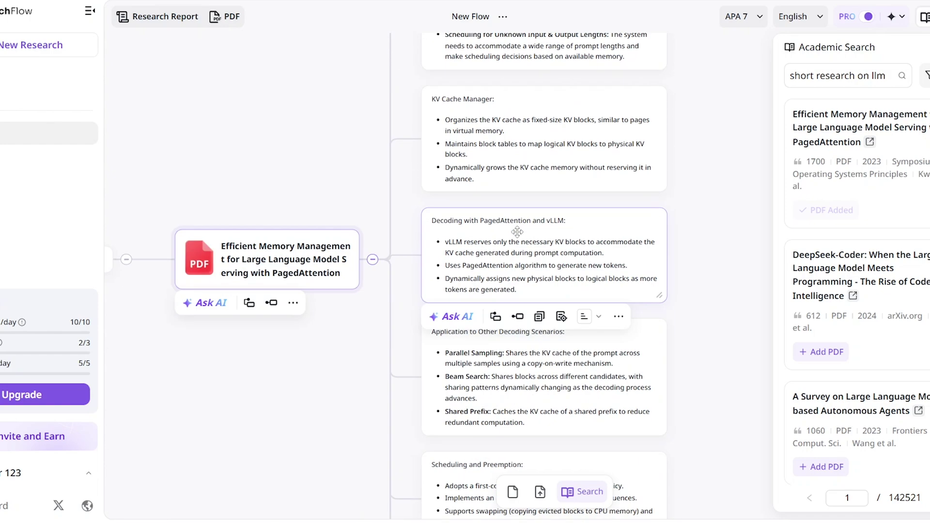
scroll(517, 231, down, 3)
scroll(518, 232, down, 2)
scroll(517, 231, down, 2)
scroll(517, 231, down, 1)
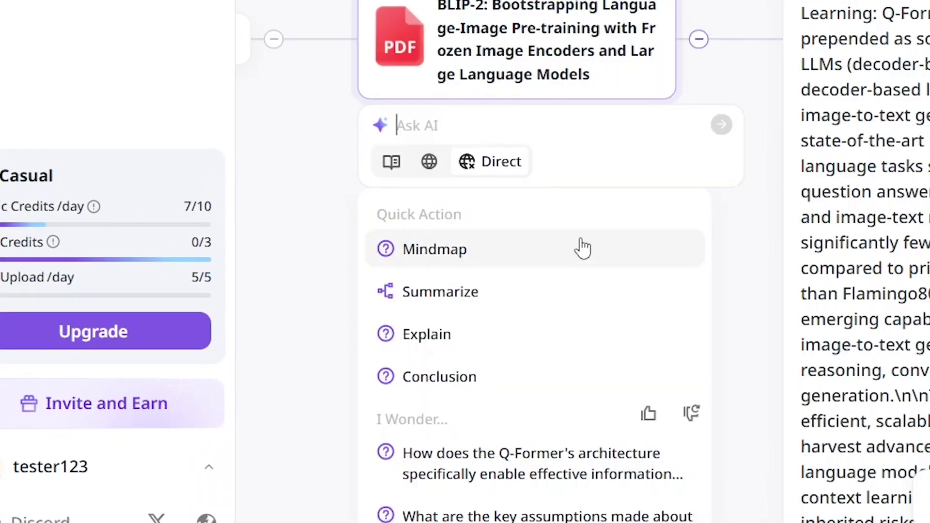
scroll(455, 310, down, 1)
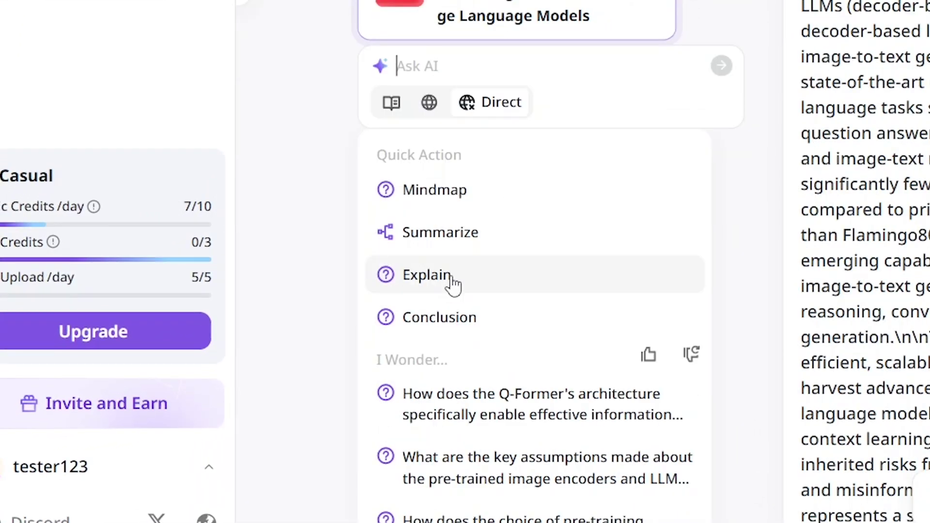
click(452, 283)
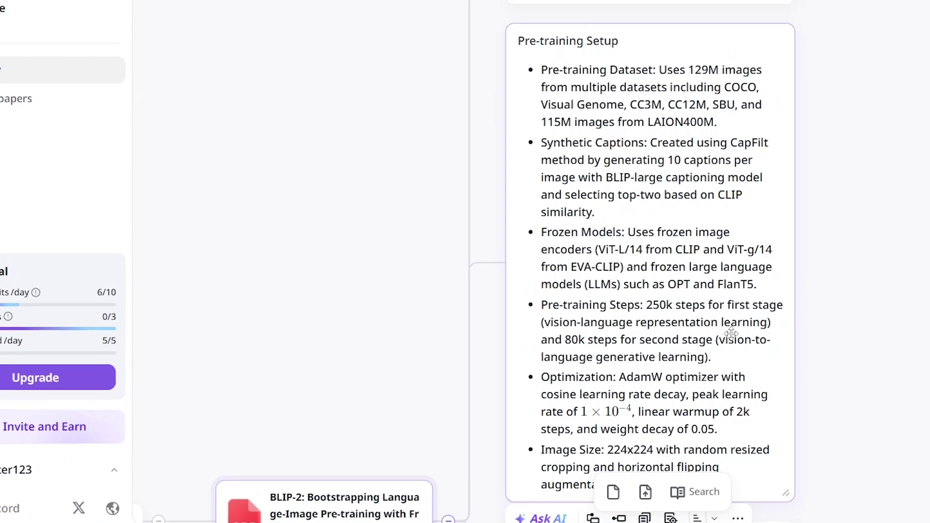
Step: Scroll down to the PagedAttention paper and request an AI conclusion for it
scroll(702, 387, down, 2)
scroll(687, 391, down, 4)
scroll(668, 396, down, 3)
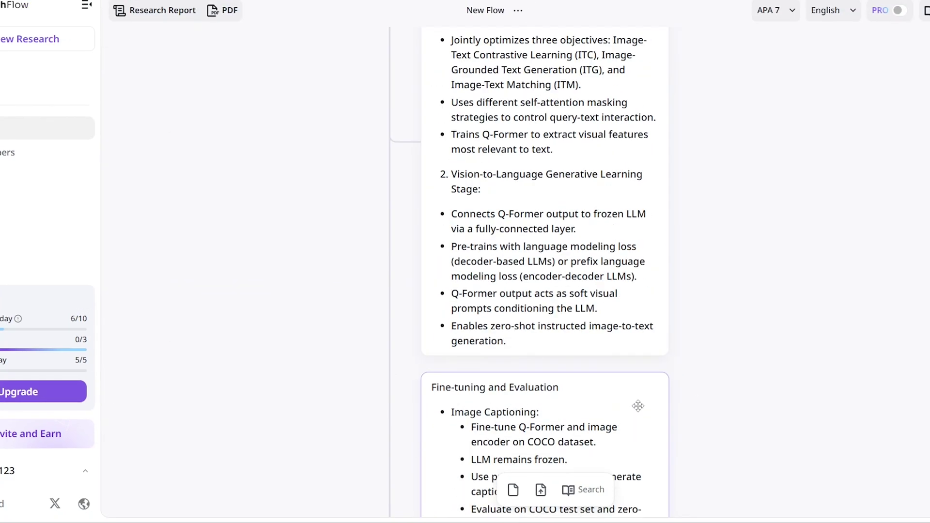
scroll(649, 402, down, 6)
scroll(639, 405, down, 5)
scroll(637, 402, down, 5)
scroll(638, 401, down, 4)
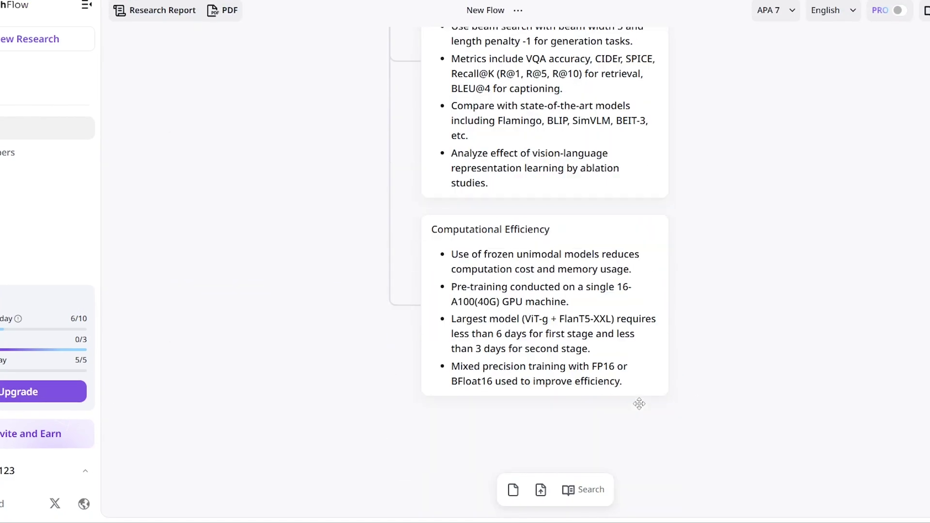
scroll(634, 388, up, 2)
scroll(633, 384, up, 3)
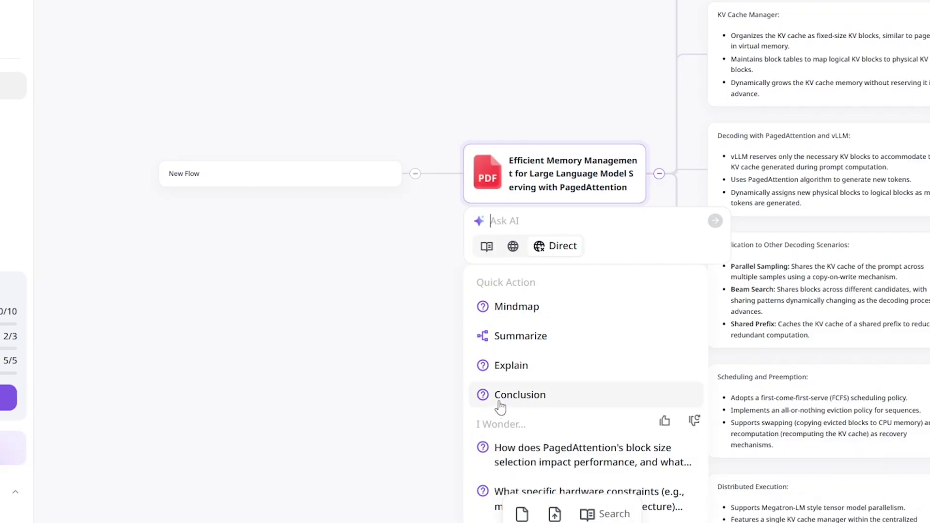
click(497, 396)
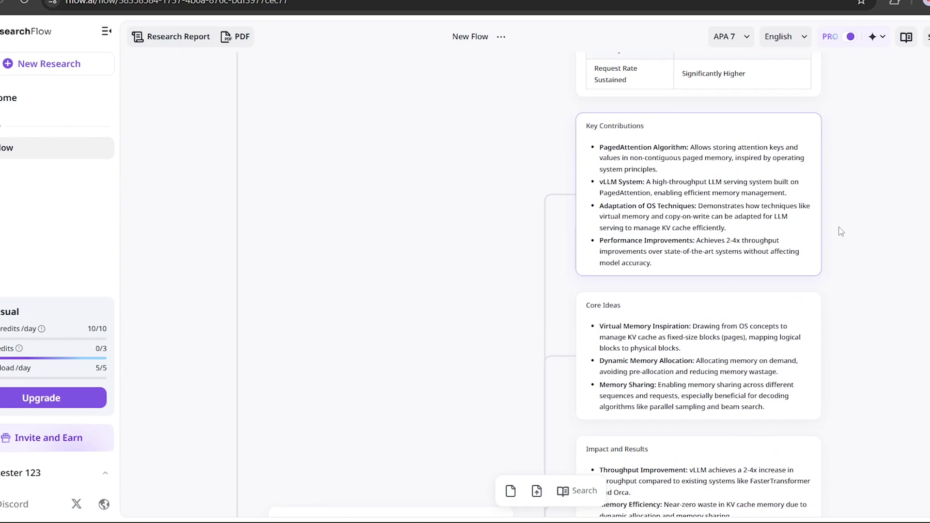
Step: Pan and scroll to review the new Key Takeaways, Future Directions and results table cards
scroll(841, 231, down, 3)
scroll(841, 231, down, 2)
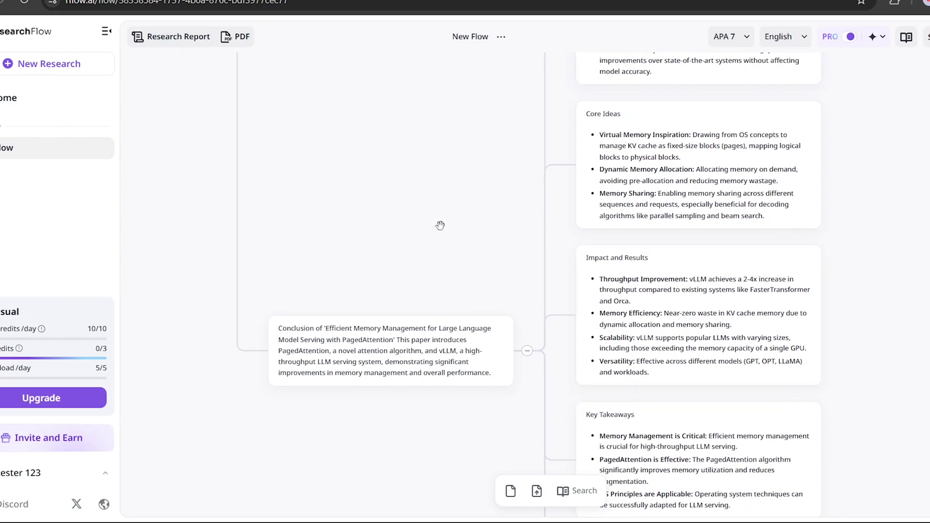
scroll(440, 225, up, 5)
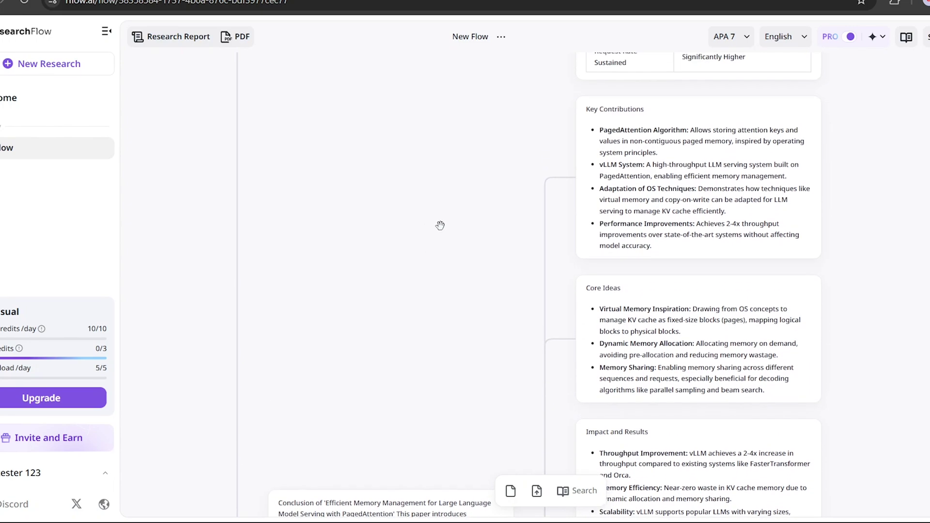
drag(498, 231, 370, 214)
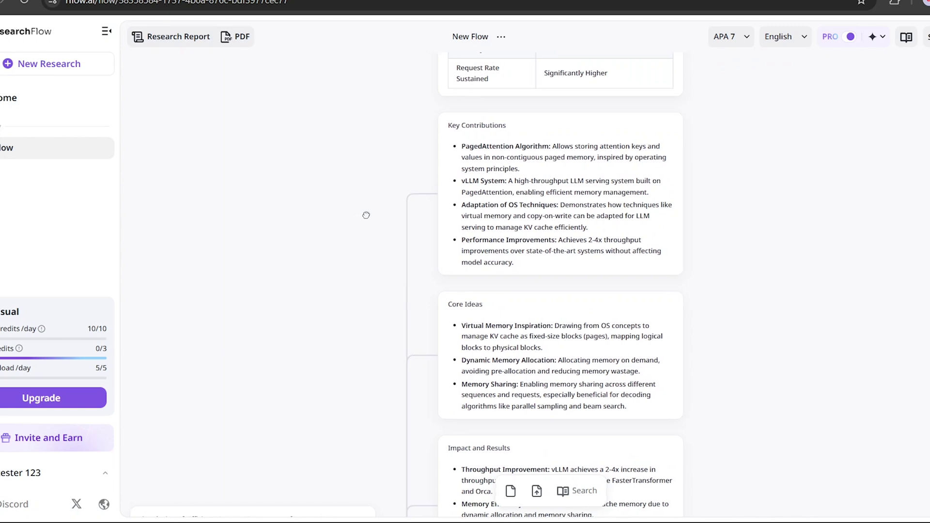
scroll(370, 214, down, 1)
scroll(370, 214, down, 2)
scroll(370, 214, down, 2)
scroll(369, 215, down, 1)
scroll(369, 215, down, 1)
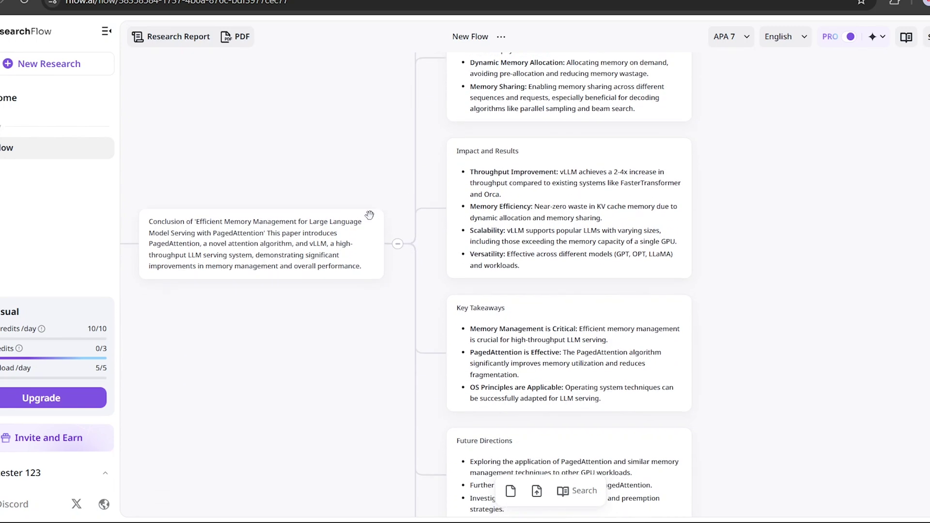
scroll(369, 214, down, 6)
Step: Scroll back up and pan the canvas back to its earlier position
scroll(369, 214, up, 1)
scroll(370, 215, up, 1)
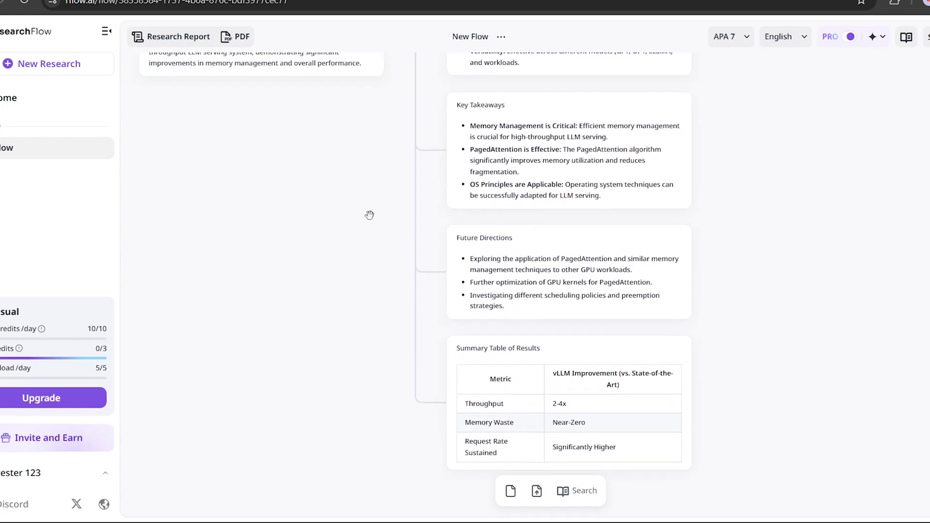
scroll(370, 215, up, 1)
scroll(370, 215, up, 1)
scroll(370, 215, up, 1)
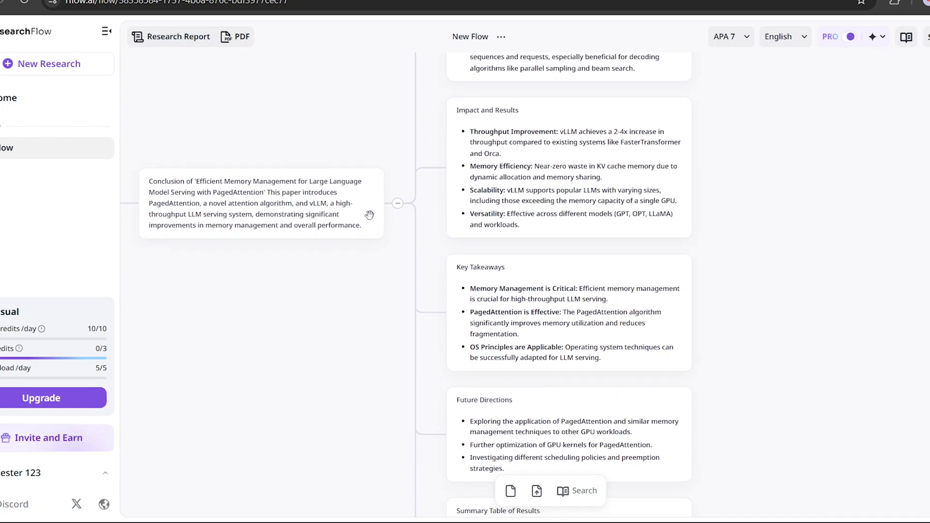
scroll(369, 214, up, 1)
scroll(370, 215, up, 1)
scroll(369, 214, up, 1)
scroll(370, 215, up, 2)
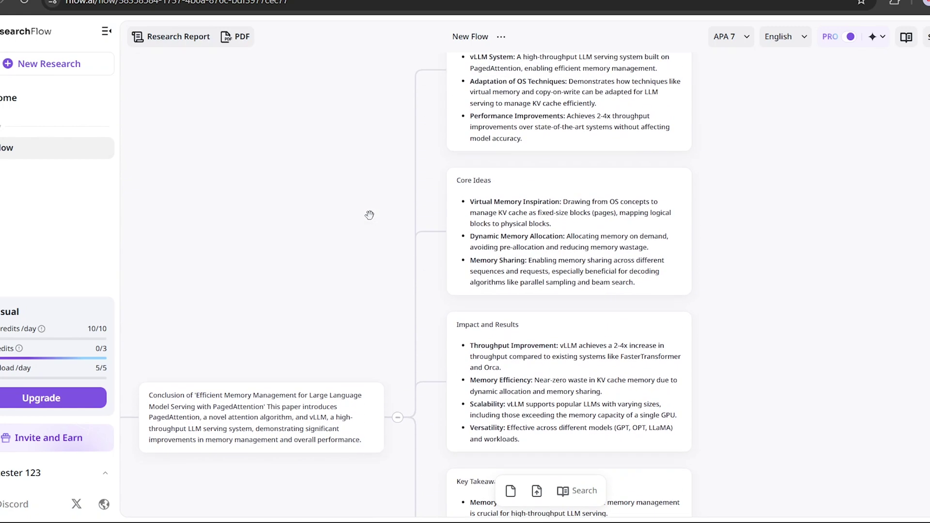
scroll(369, 215, up, 2)
scroll(370, 215, up, 1)
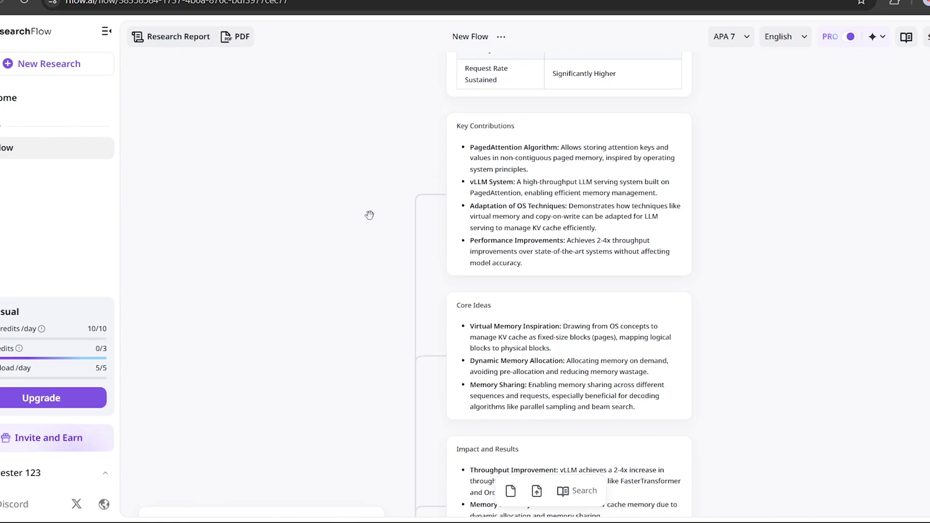
drag(370, 214, 498, 231)
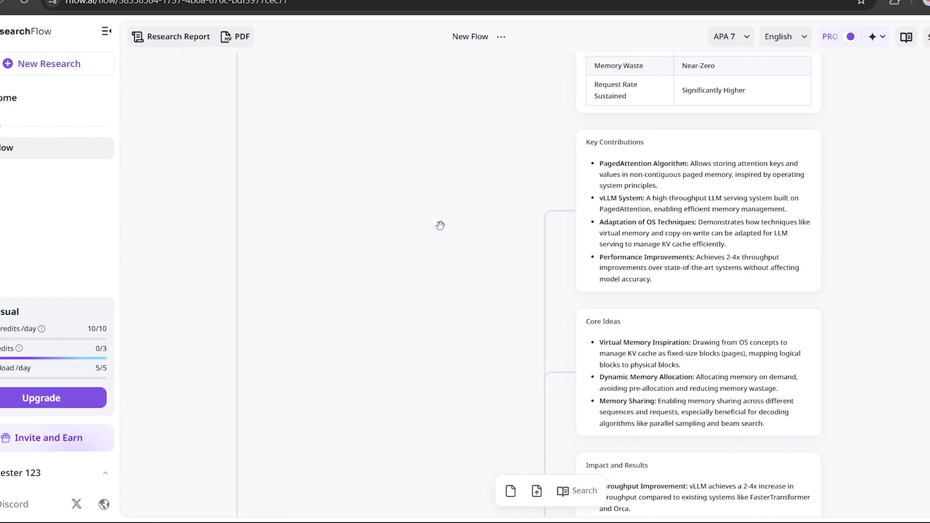
scroll(440, 225, down, 1)
scroll(440, 225, down, 2)
scroll(440, 225, down, 3)
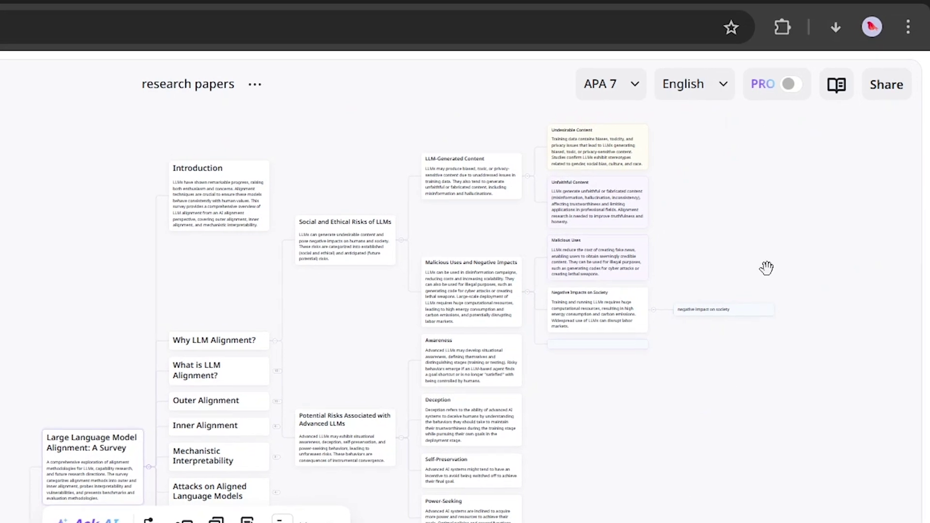
Step: In Share's Export settings, keep the Mindmap type and choose an output format
click(885, 103)
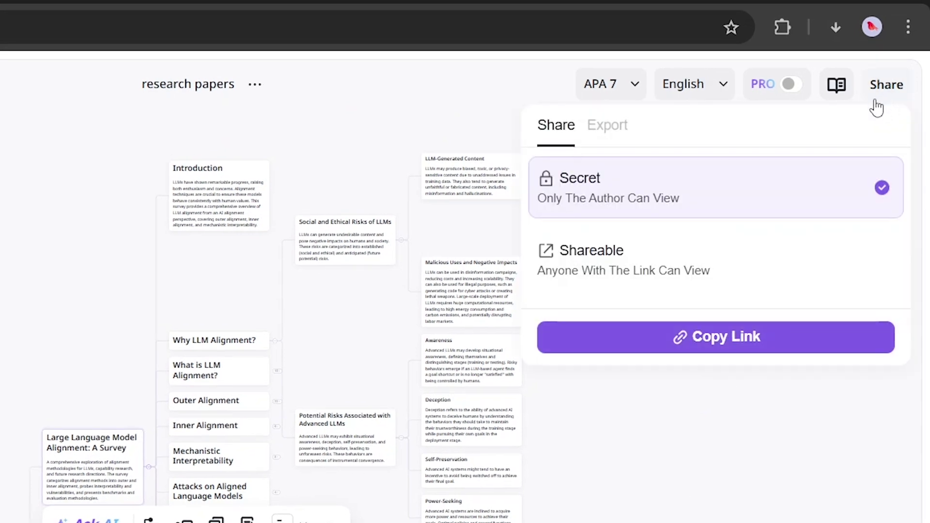
click(605, 137)
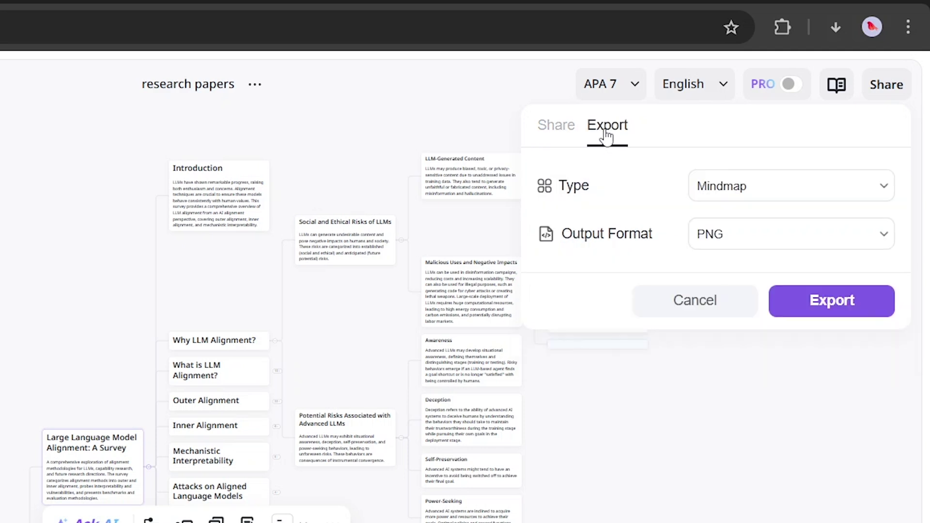
click(763, 192)
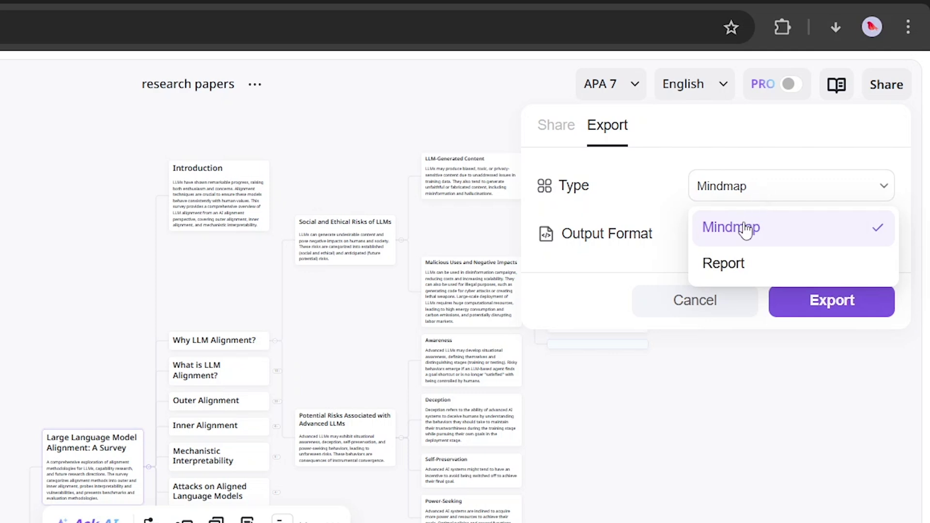
click(737, 243)
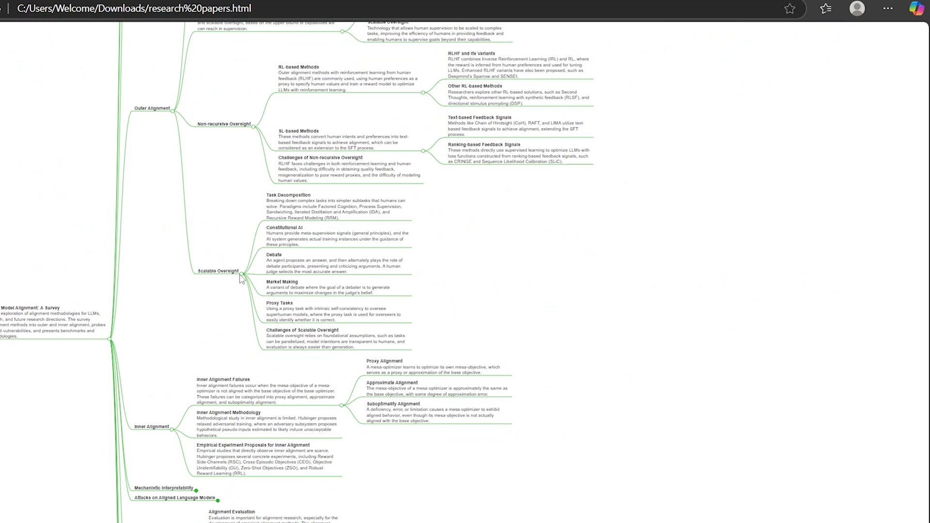
Step: Collapse and re-expand Scalable Oversight, then collapse Non-recursive Oversight and another branch
click(241, 274)
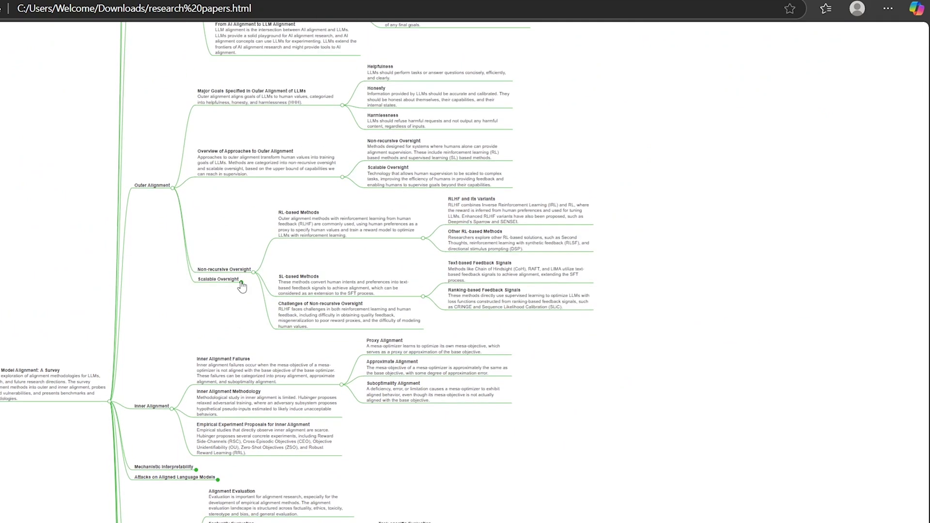
click(241, 282)
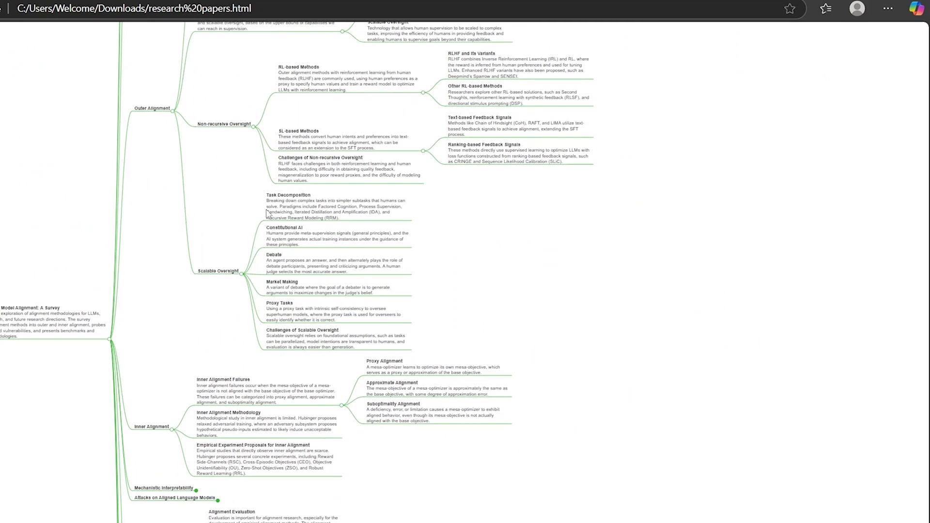
click(253, 129)
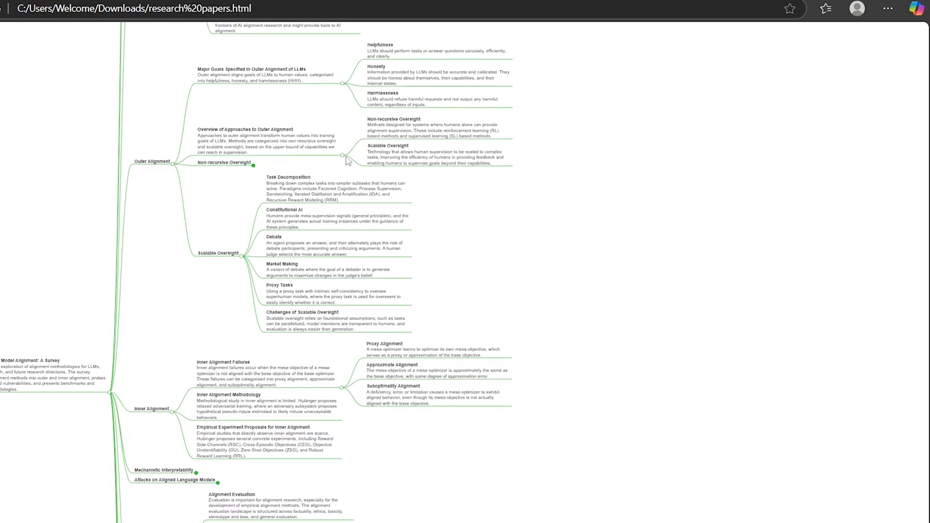
click(344, 157)
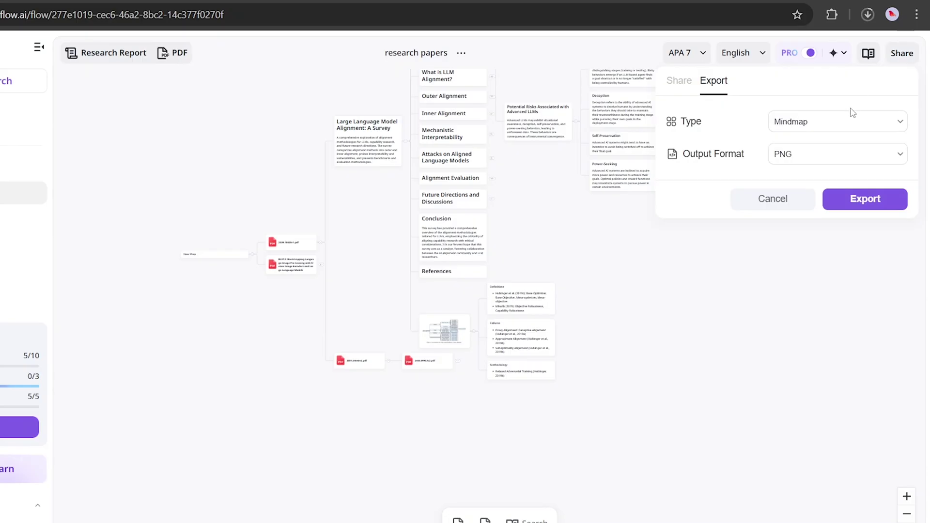
Step: Export the board as a Report in Markdown format
click(842, 127)
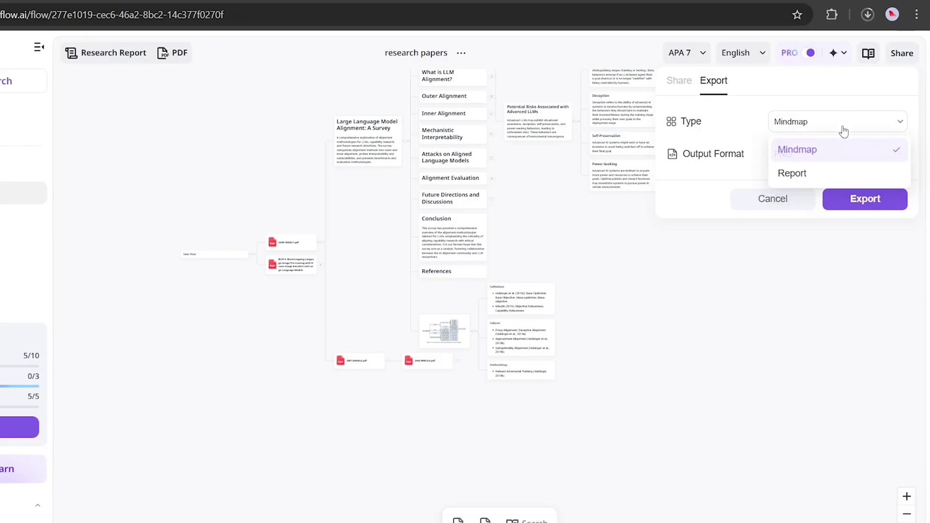
click(799, 175)
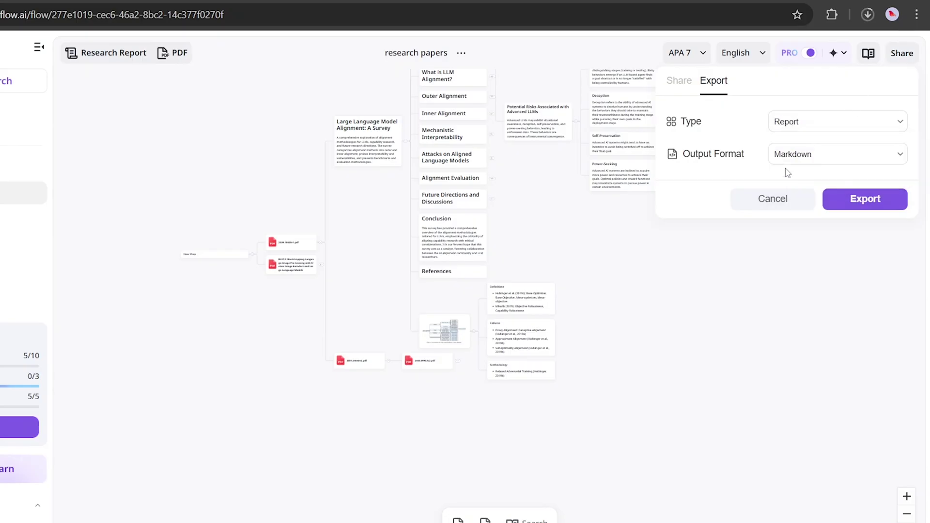
click(789, 162)
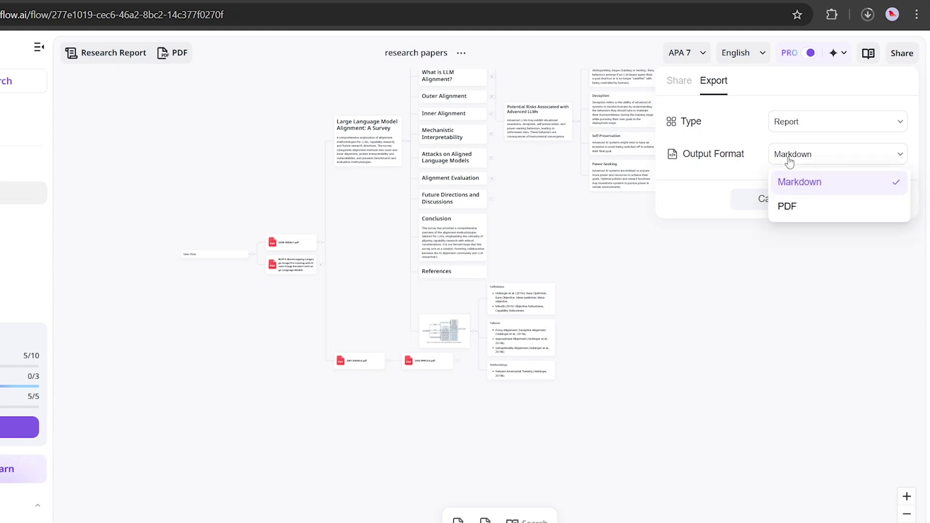
click(794, 188)
click(851, 199)
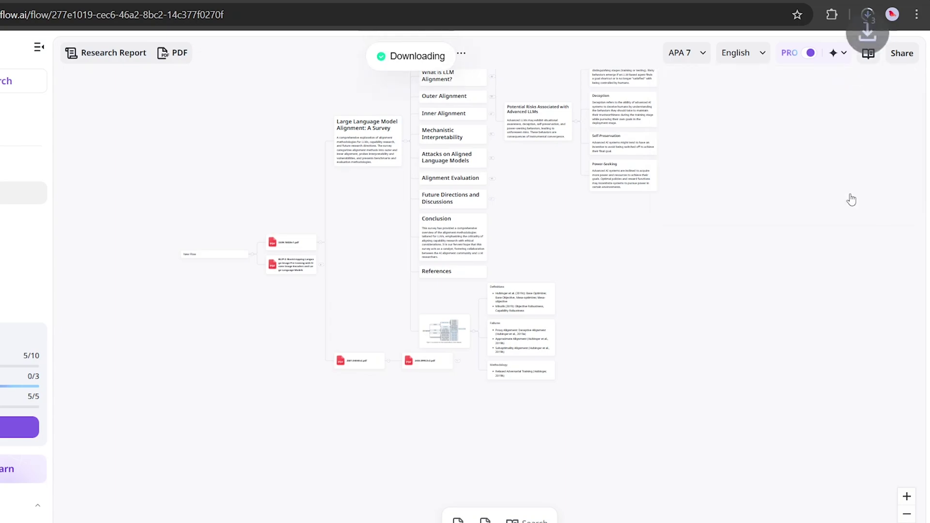
scroll(473, 224, down, 1)
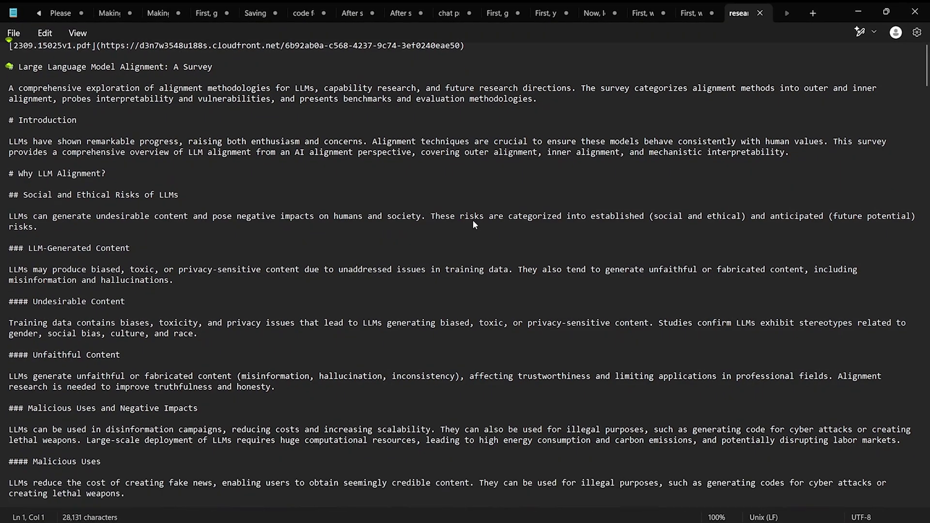
scroll(473, 223, down, 6)
scroll(474, 224, down, 4)
scroll(473, 224, down, 4)
scroll(473, 224, down, 2)
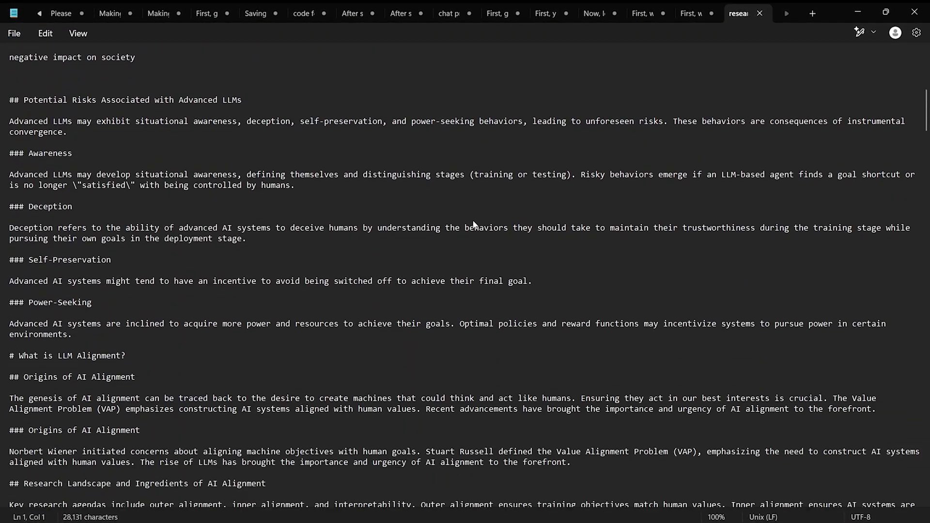
scroll(473, 224, down, 2)
scroll(473, 224, down, 3)
scroll(473, 224, down, 2)
scroll(473, 223, down, 1)
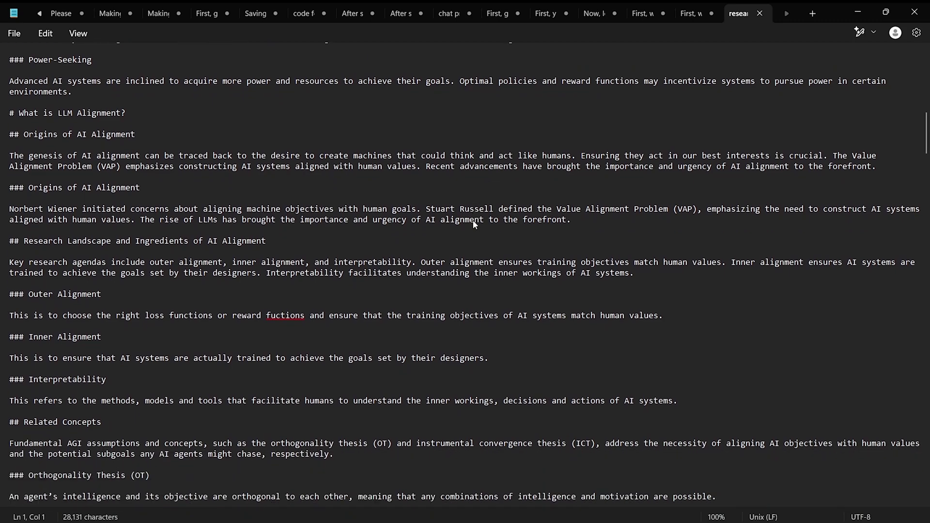
scroll(474, 224, down, 2)
scroll(474, 224, down, 3)
scroll(473, 224, down, 2)
scroll(474, 224, down, 1)
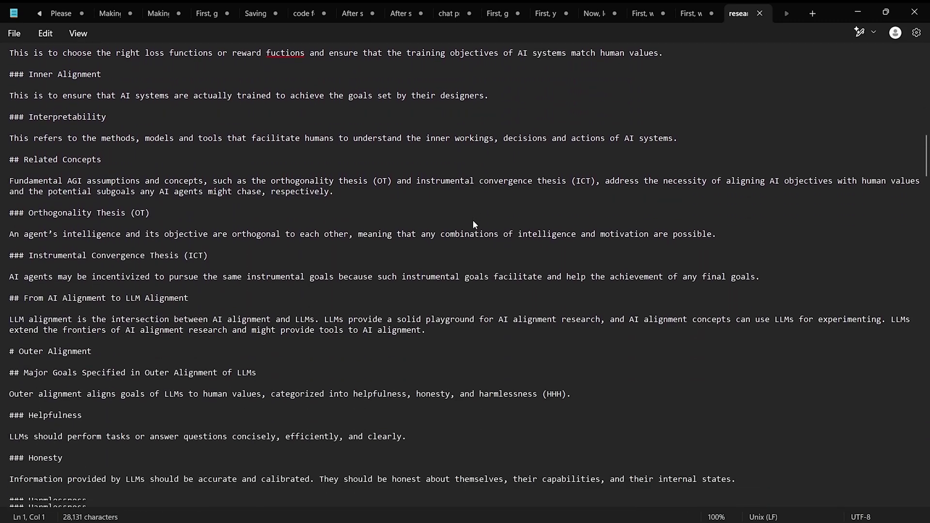
scroll(474, 224, down, 4)
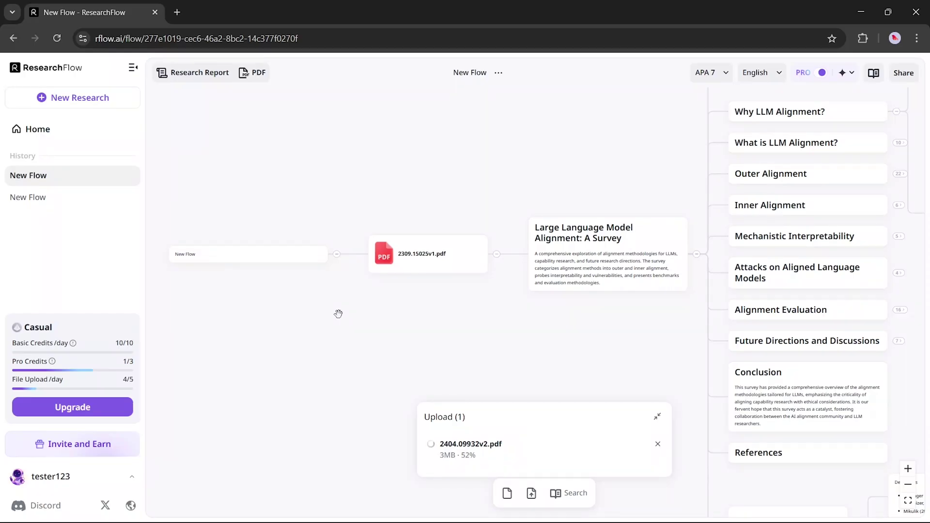